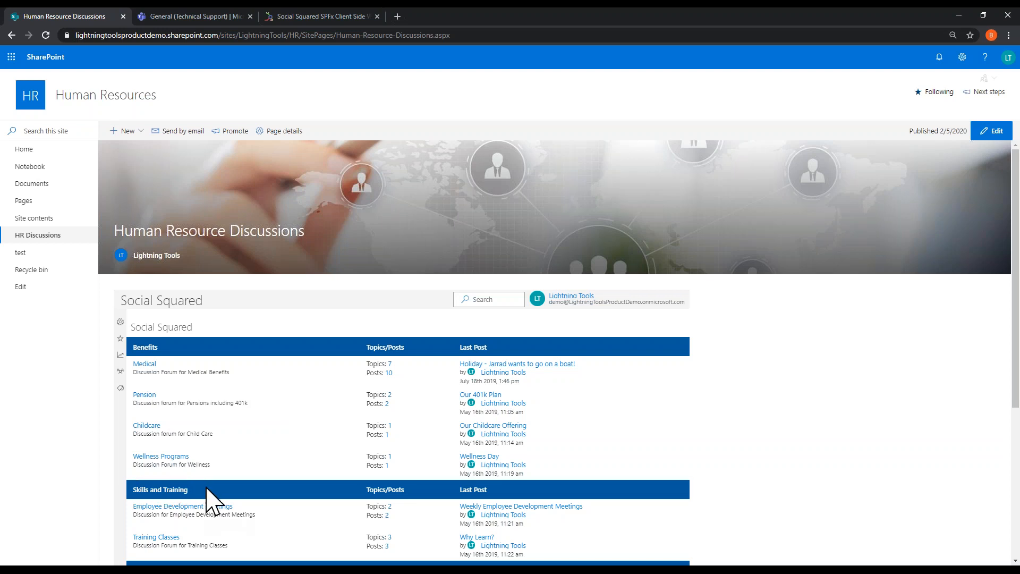
Step: Open the "Our Childcare Offering" topic in the Childcare forum under Benefits
{"action": "scroll", "coordinate": [212, 494], "scroll_direction": "down", "scroll_amount": 1}
{"action": "scroll", "coordinate": [205, 518], "scroll_direction": "down", "scroll_amount": 3}
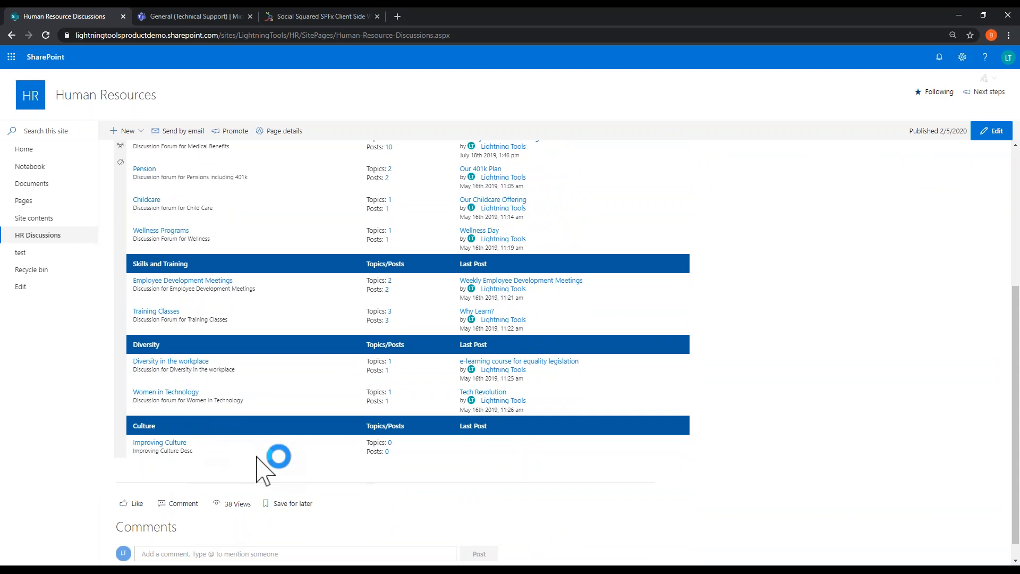
{"action": "scroll", "coordinate": [265, 457], "scroll_direction": "up", "scroll_amount": 2}
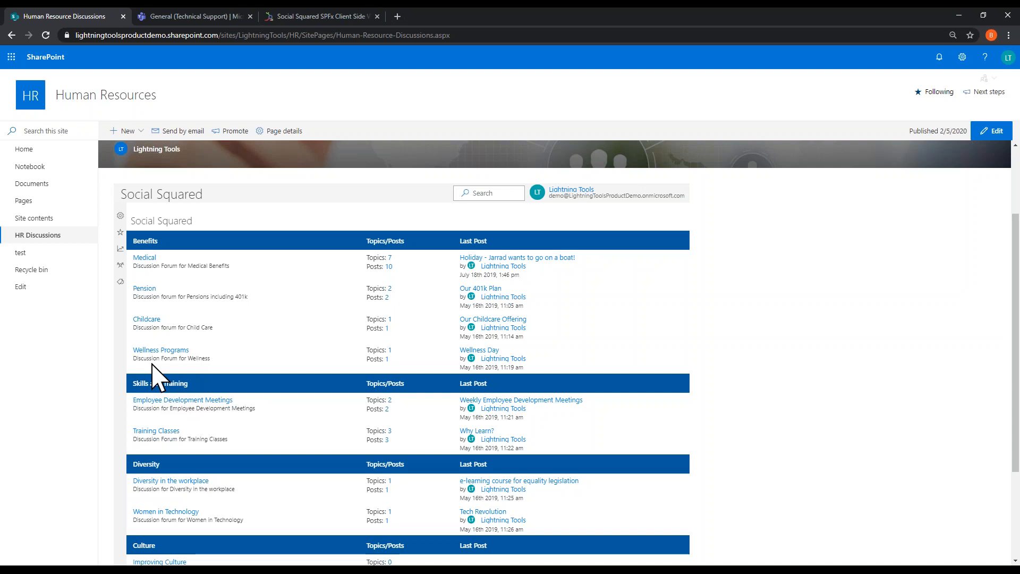
{"action": "left_click", "coordinate": [146, 320]}
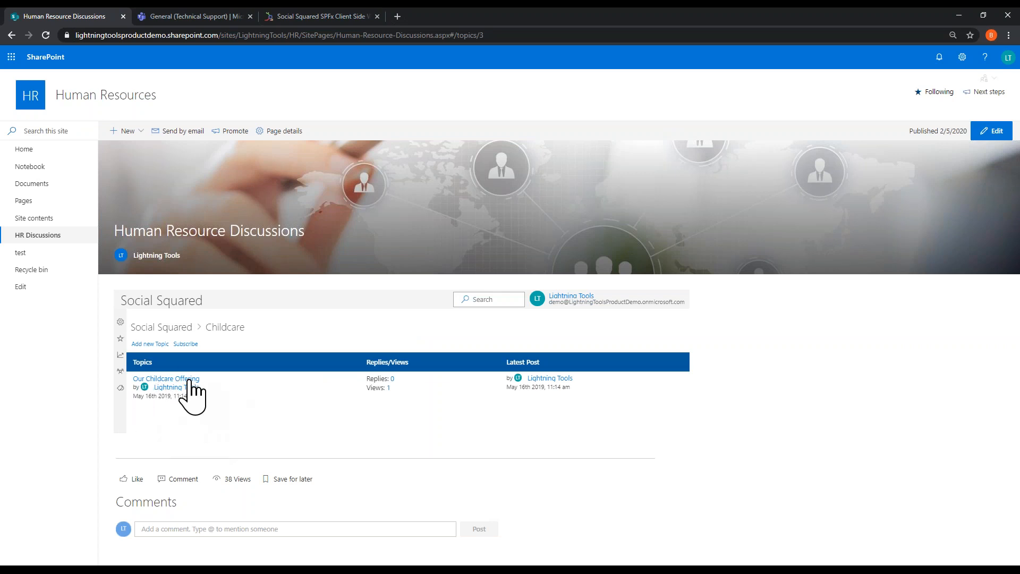
{"action": "left_click", "coordinate": [189, 380]}
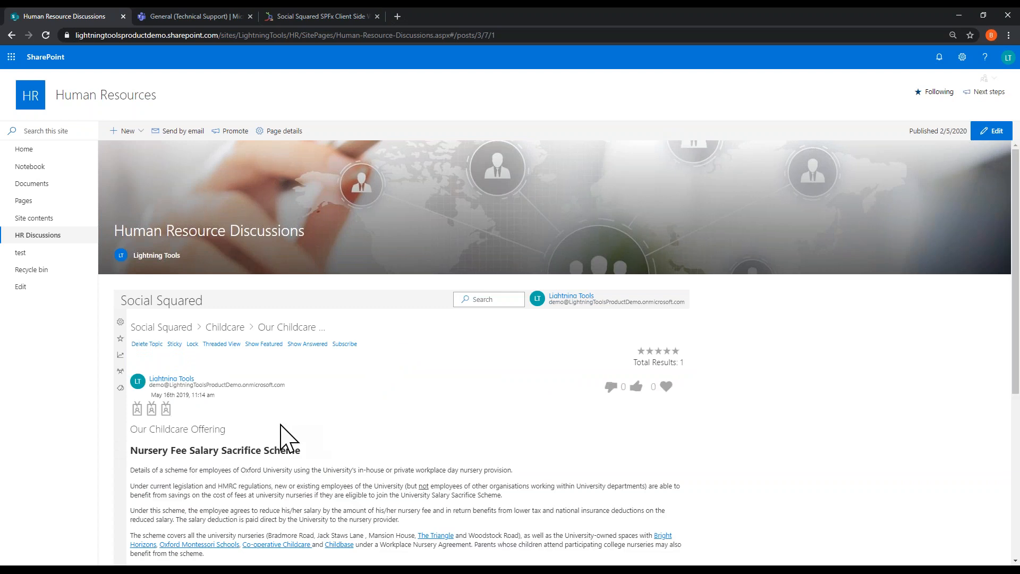
Step: Start a reply to the childcare topic's original post with the message "This is great!!!"
{"action": "scroll", "coordinate": [183, 383], "scroll_direction": "down", "scroll_amount": 3}
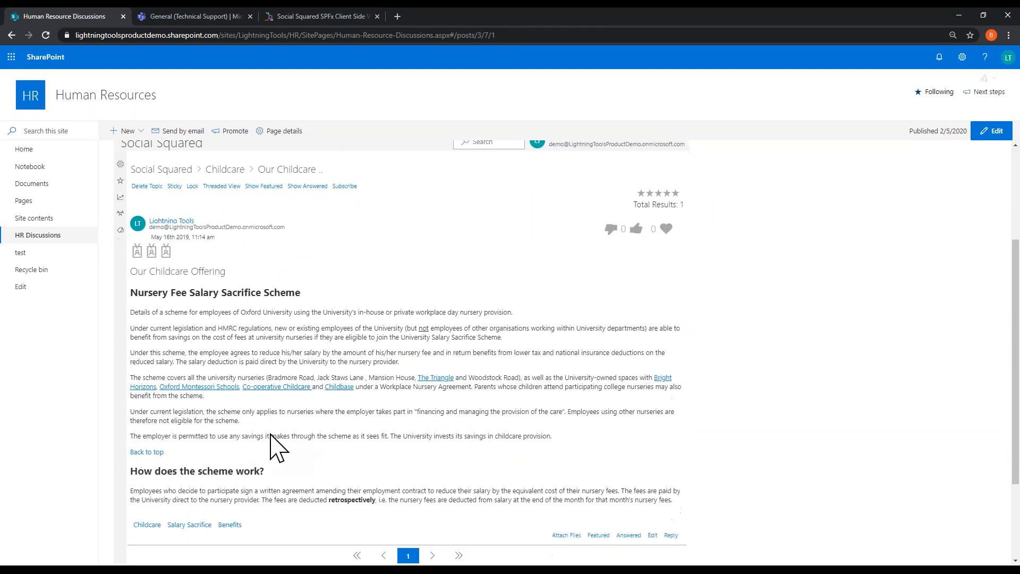
{"action": "scroll", "coordinate": [407, 409], "scroll_direction": "down", "scroll_amount": 2}
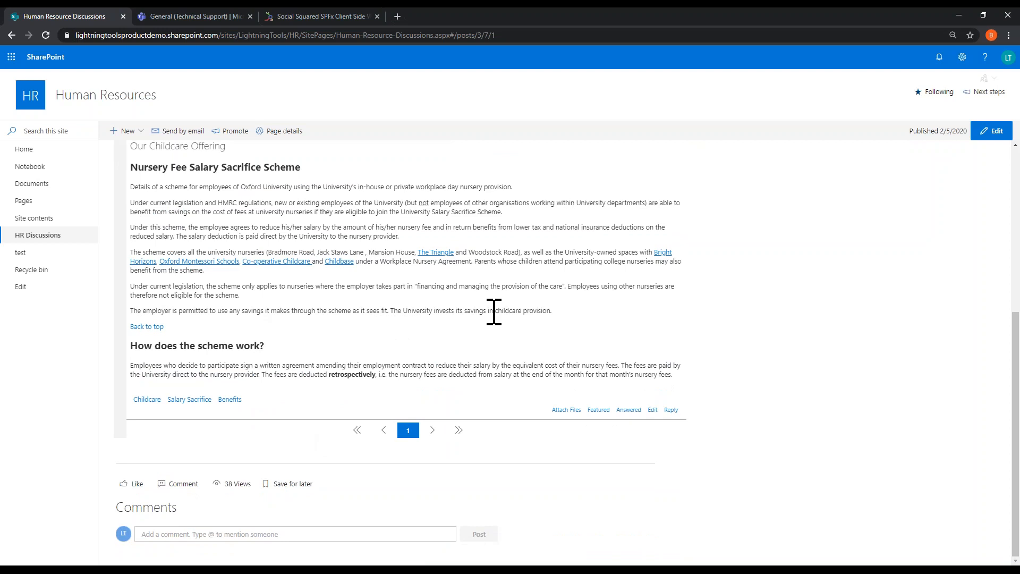
{"action": "left_click", "coordinate": [671, 410]}
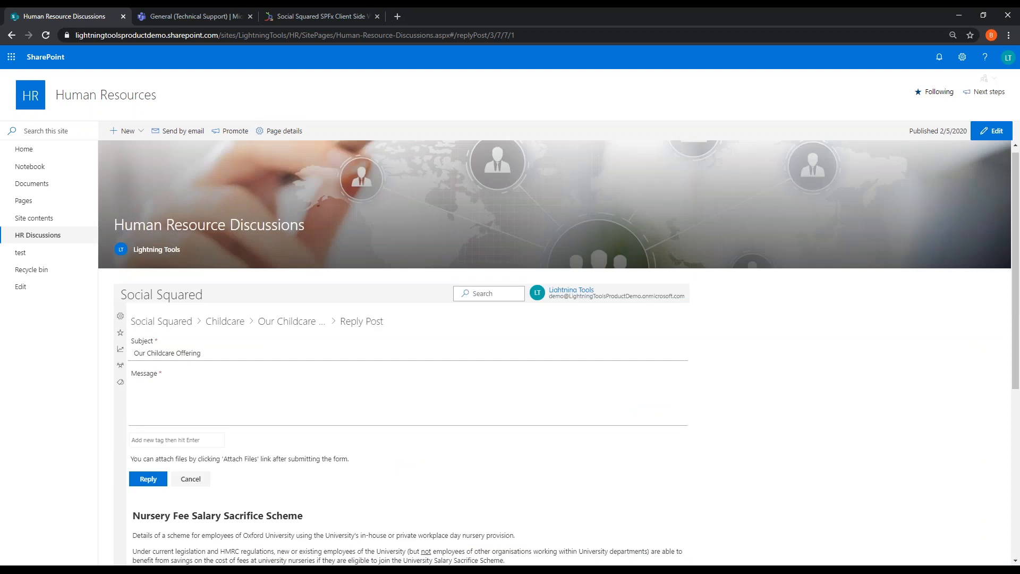
{"action": "left_click", "coordinate": [360, 410]}
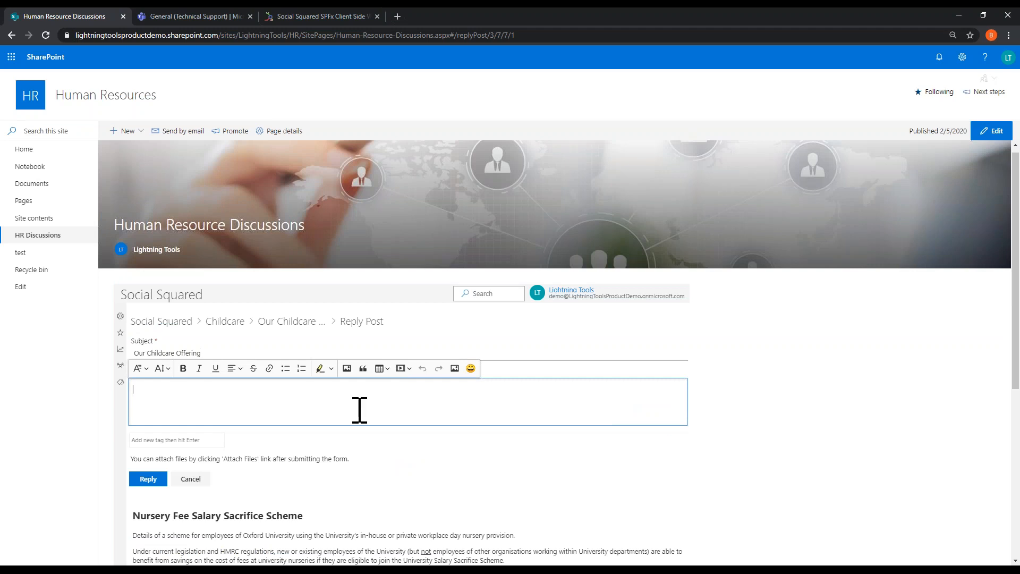
{"action": "type", "text": "This is great!!!"}
Step: Highlight the word "great" in the reply message with the yellow marker
{"action": "double_click", "coordinate": [162, 390]}
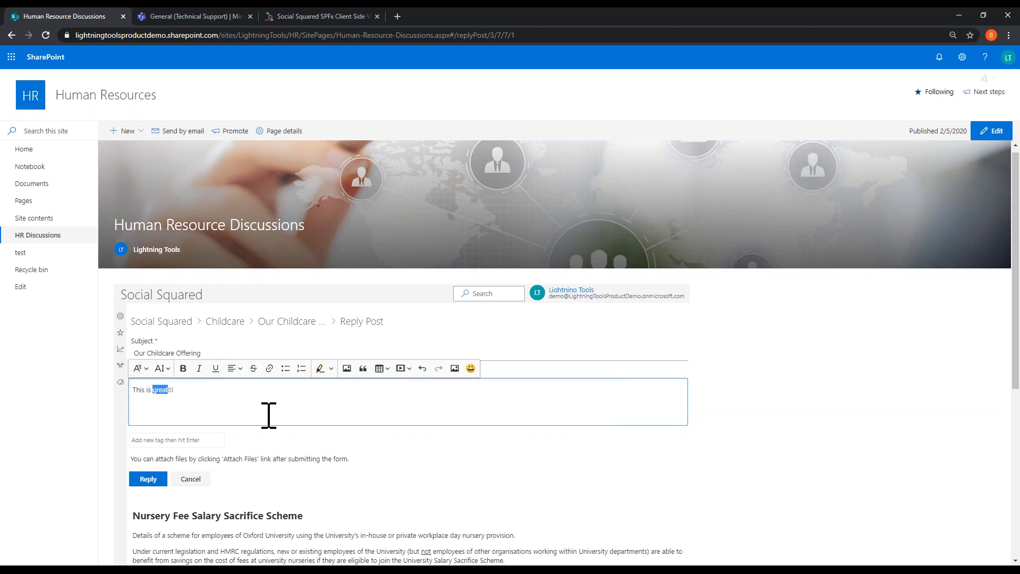
{"action": "left_click", "coordinate": [331, 370]}
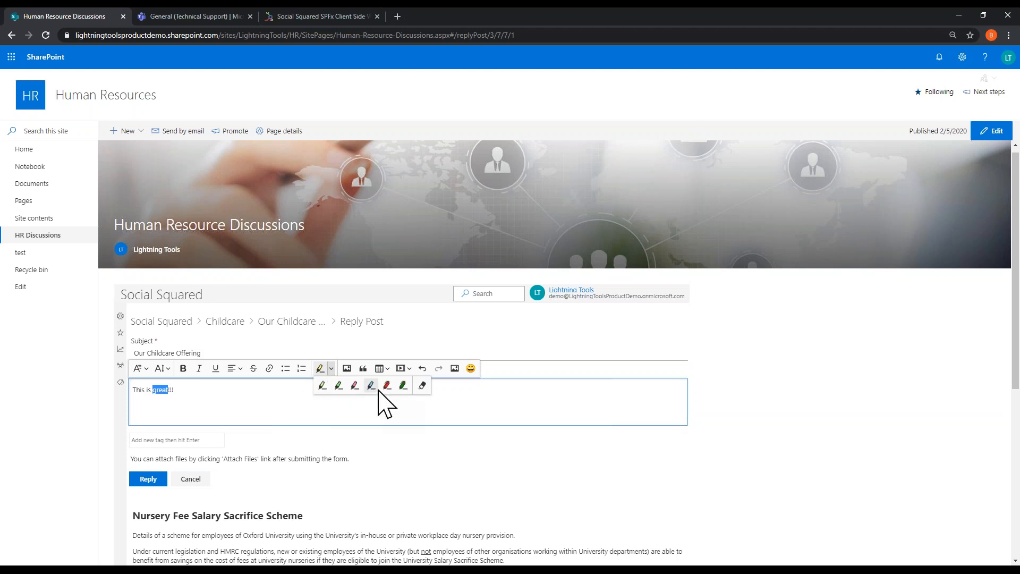
{"action": "left_click", "coordinate": [322, 386]}
{"action": "left_click", "coordinate": [330, 409]}
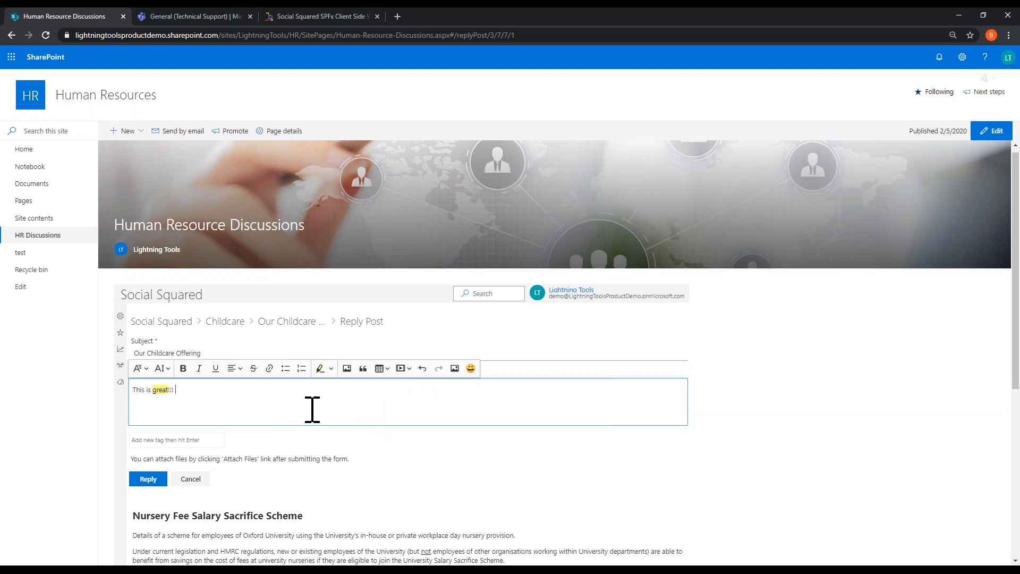
{"action": "left_click", "coordinate": [455, 368]}
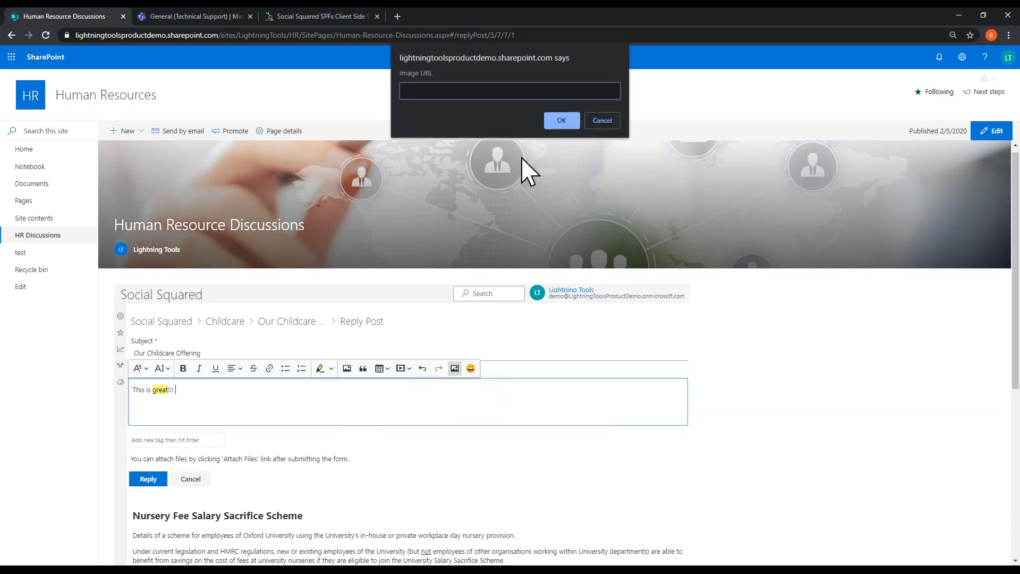
{"action": "left_click", "coordinate": [602, 121]}
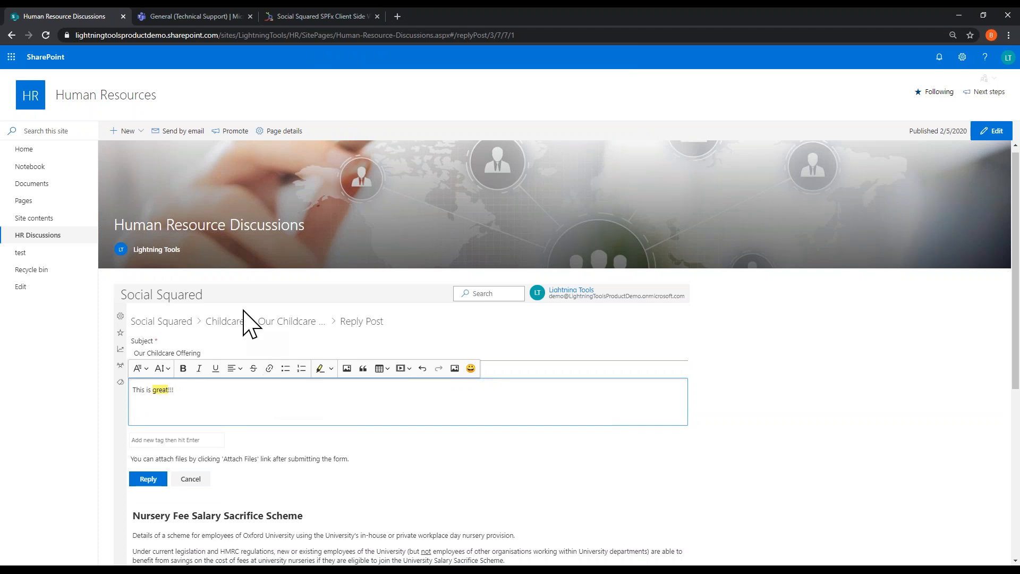
Step: Tag the reply with the existing Childcare tag and submit it
{"action": "left_click", "coordinate": [162, 440]}
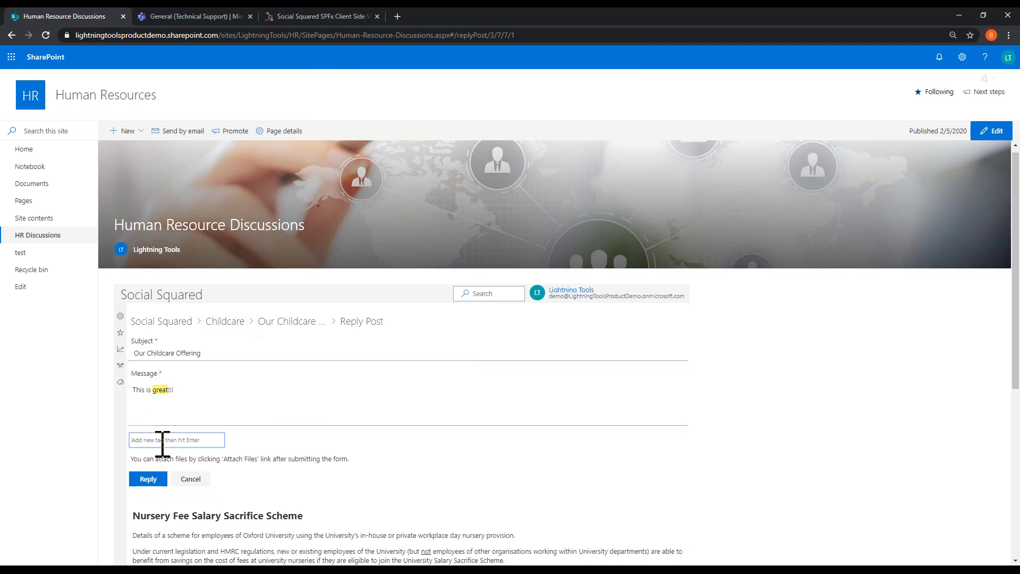
{"action": "type", "text": "Childcare"}
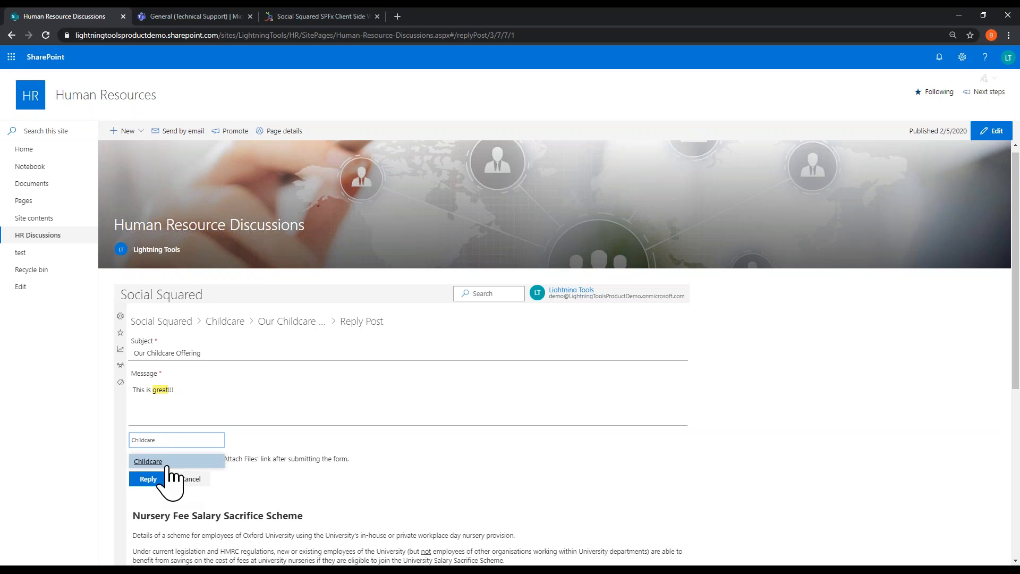
{"action": "left_click", "coordinate": [157, 462]}
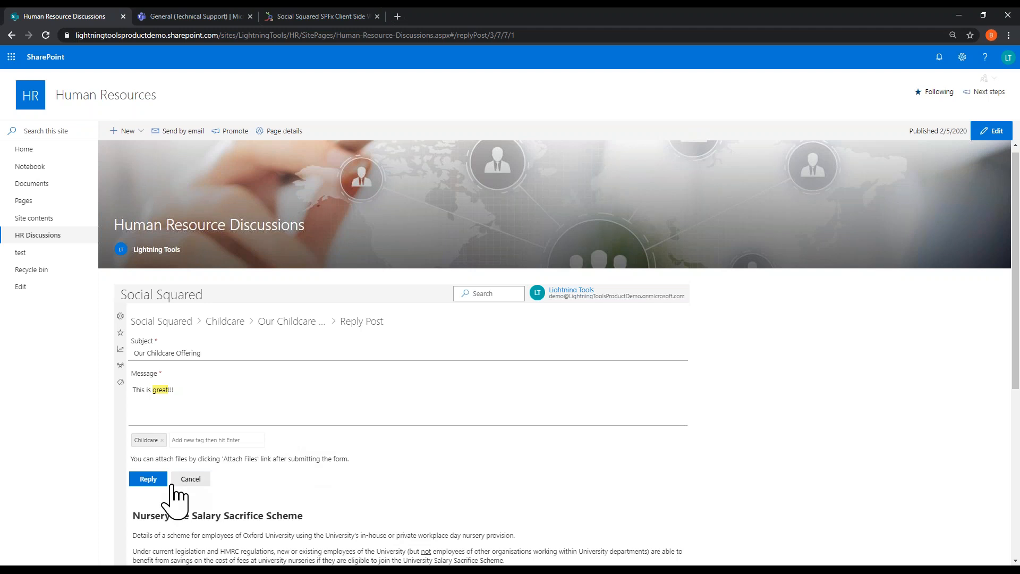
{"action": "left_click", "coordinate": [149, 479]}
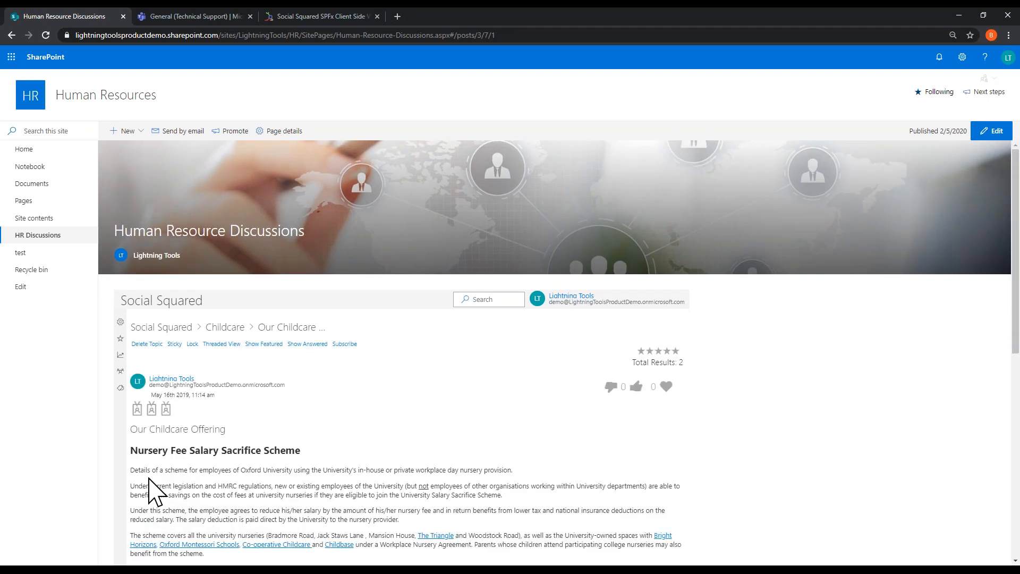
Step: Mark the new "This is great!!!" reply as answered
{"action": "scroll", "coordinate": [360, 440], "scroll_direction": "down", "scroll_amount": 5}
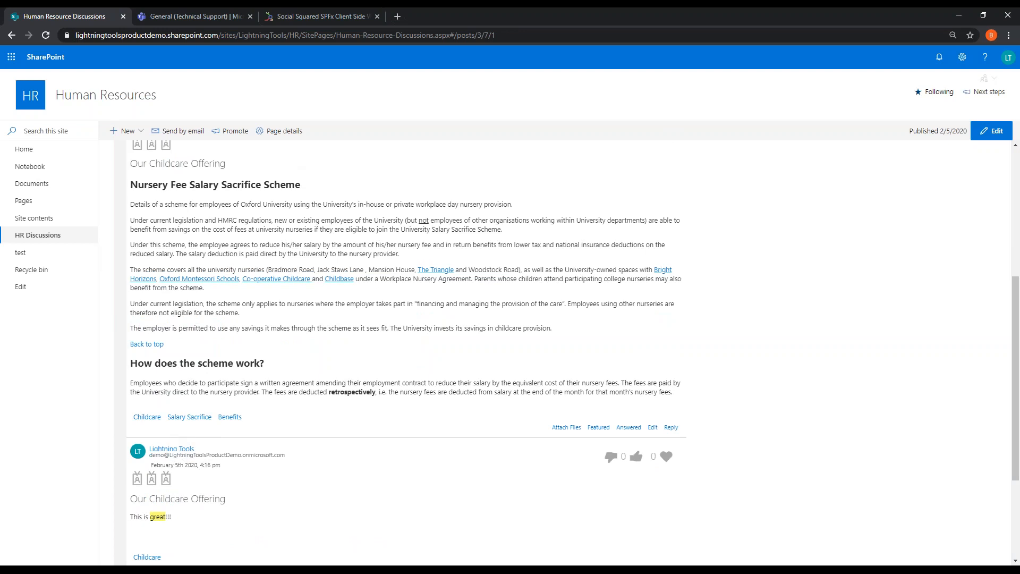
{"action": "scroll", "coordinate": [883, 489], "scroll_direction": "down", "scroll_amount": 3}
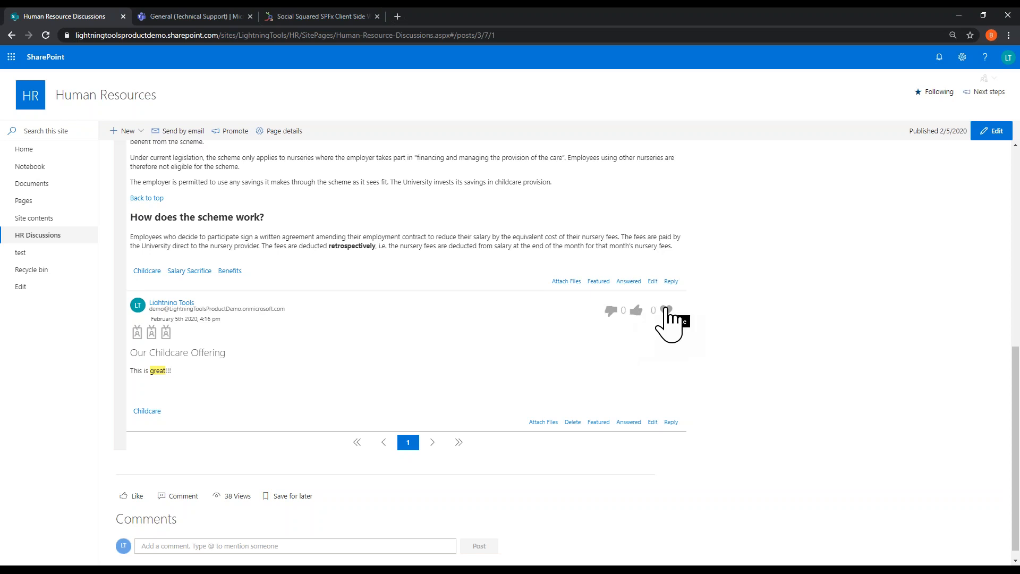
{"action": "left_click", "coordinate": [630, 423]}
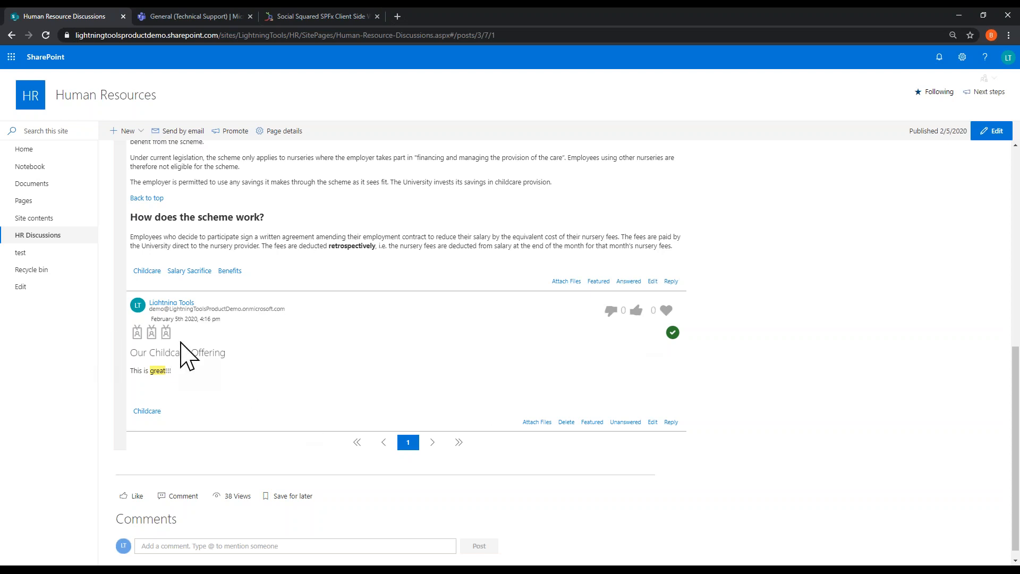
Step: Make the "Our Childcare Offering" topic sticky and lock it
{"action": "scroll", "coordinate": [433, 417], "scroll_direction": "up", "scroll_amount": 5}
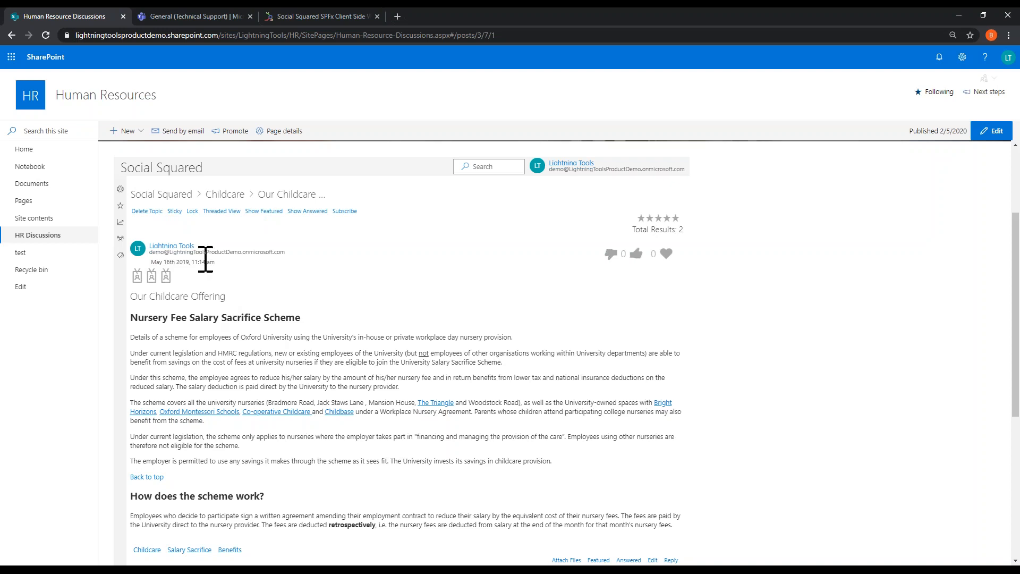
{"action": "left_click", "coordinate": [175, 211]}
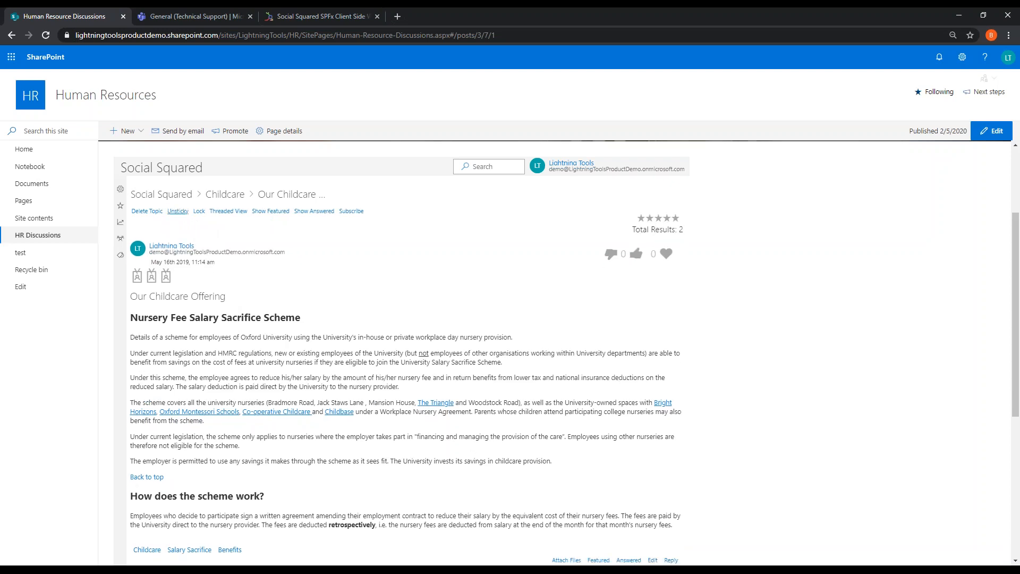
{"action": "left_click", "coordinate": [204, 219]}
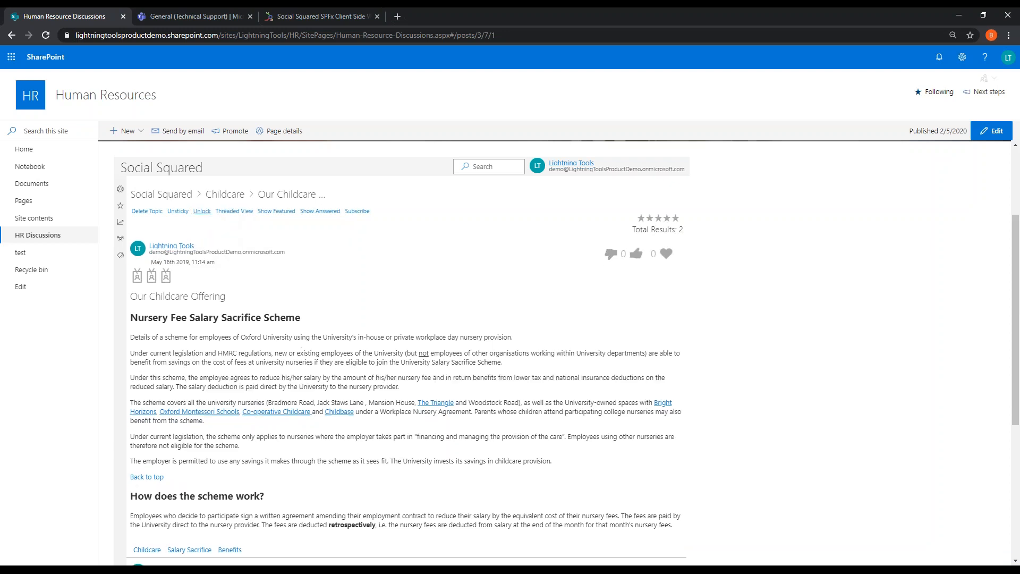
{"action": "scroll", "coordinate": [502, 303], "scroll_direction": "down", "scroll_amount": 5}
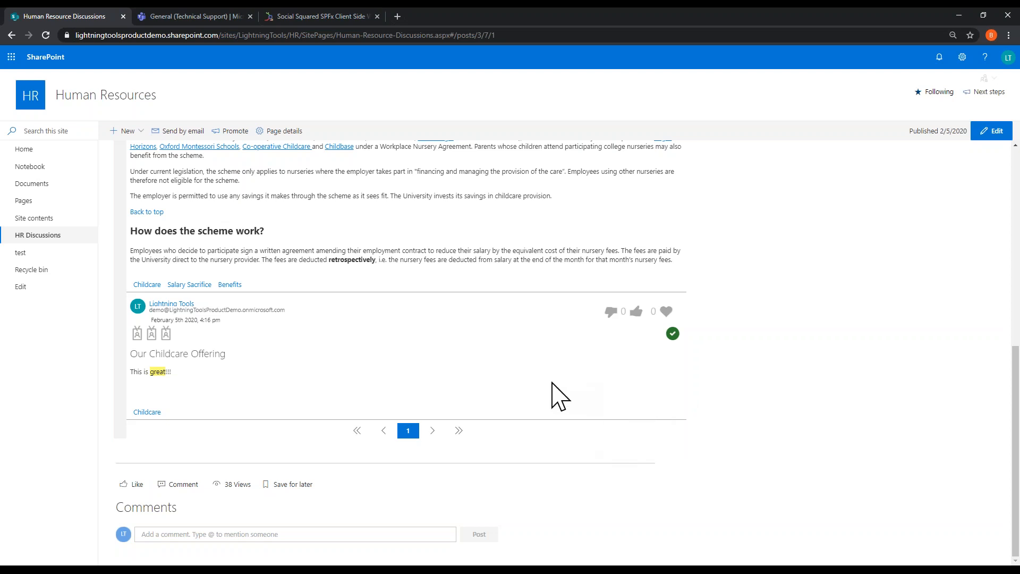
{"action": "scroll", "coordinate": [547, 404], "scroll_direction": "up", "scroll_amount": 5}
{"action": "scroll", "coordinate": [539, 396], "scroll_direction": "up", "scroll_amount": 2}
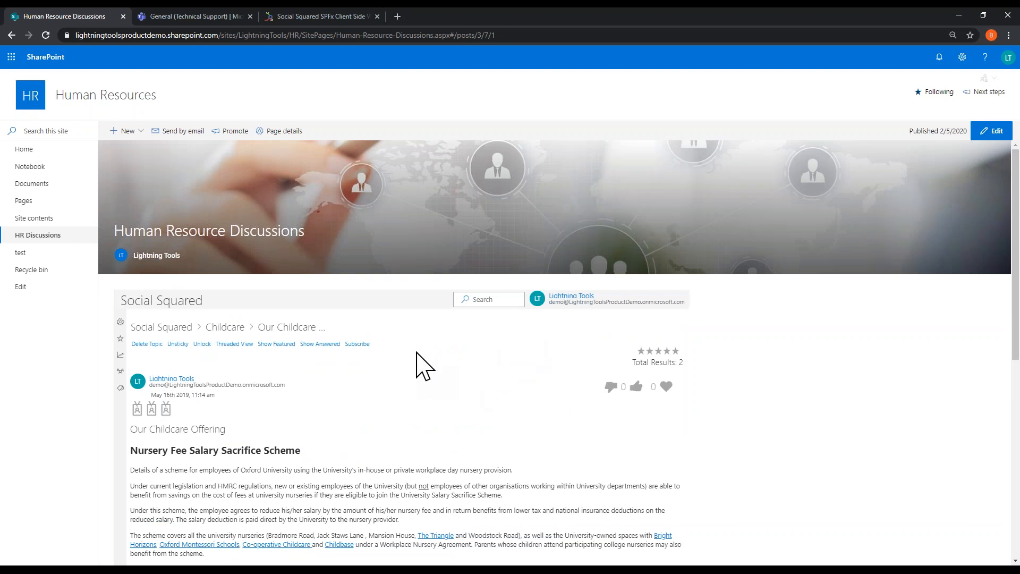
Step: Compare the topic's threaded and flat views and display only its answered posts
{"action": "scroll", "coordinate": [262, 364], "scroll_direction": "down", "scroll_amount": 4}
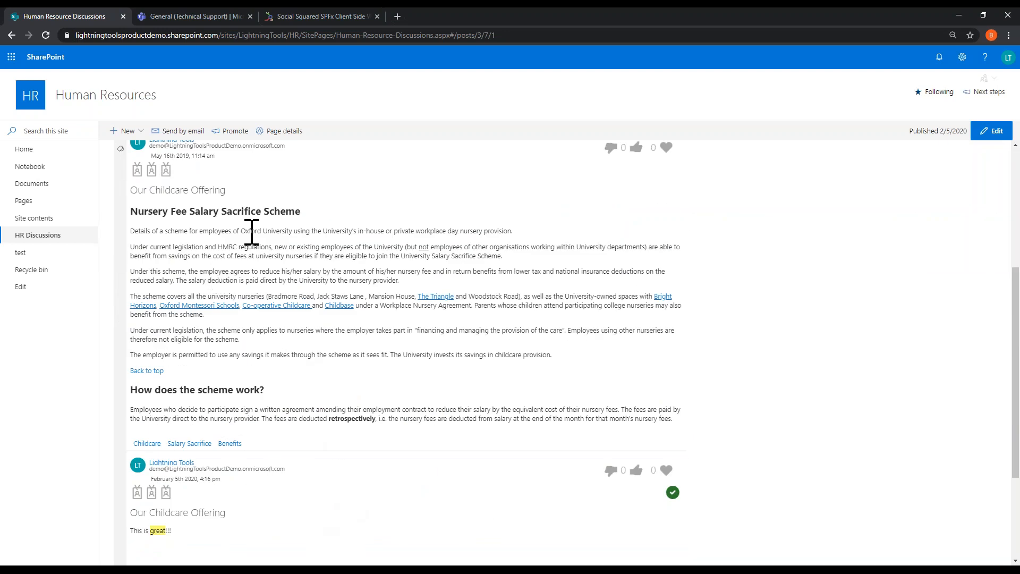
{"action": "scroll", "coordinate": [484, 377], "scroll_direction": "up", "scroll_amount": 4}
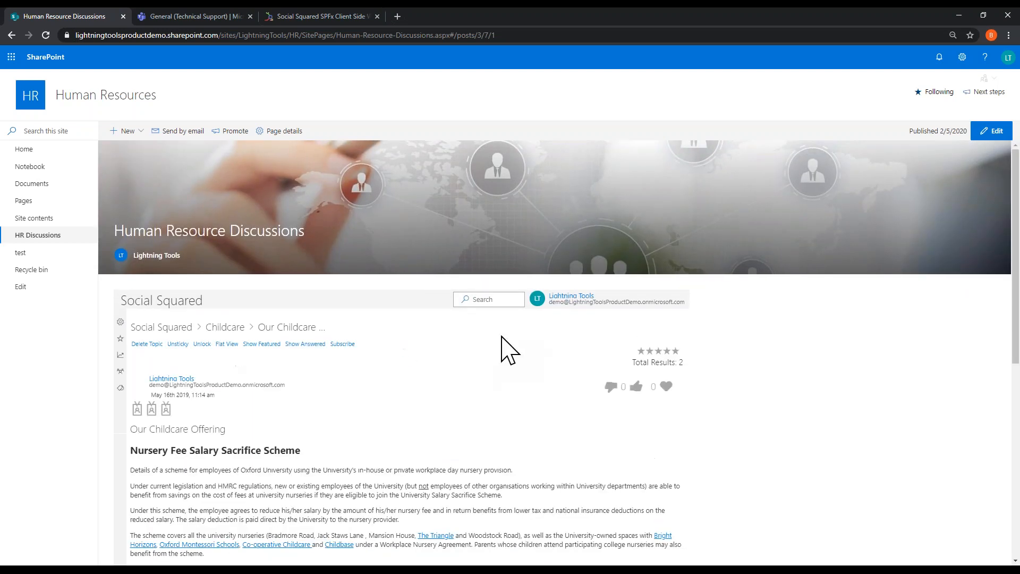
{"action": "scroll", "coordinate": [474, 357], "scroll_direction": "down", "scroll_amount": 4}
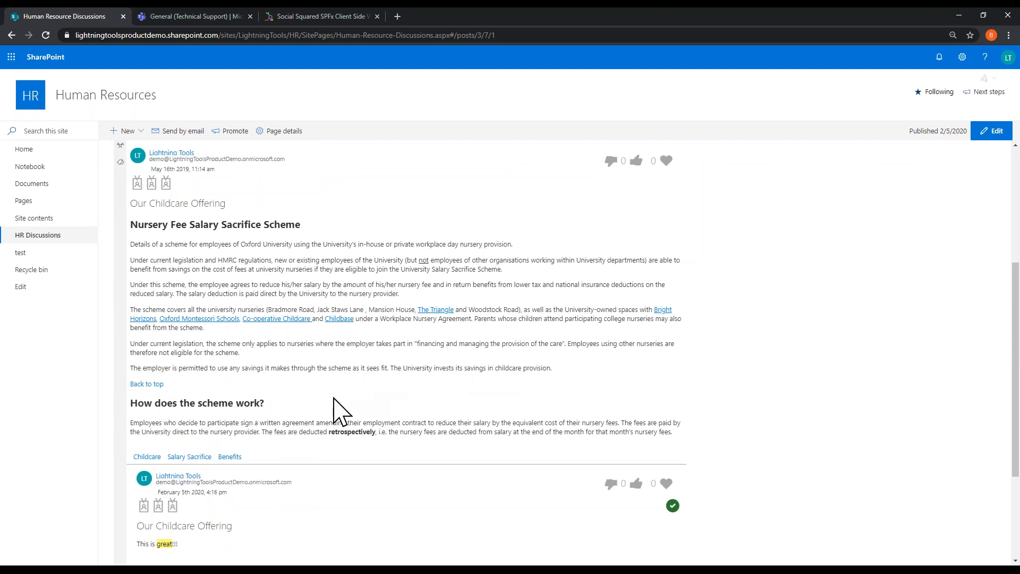
{"action": "scroll", "coordinate": [339, 409], "scroll_direction": "up", "scroll_amount": 4}
{"action": "left_click", "coordinate": [227, 344]}
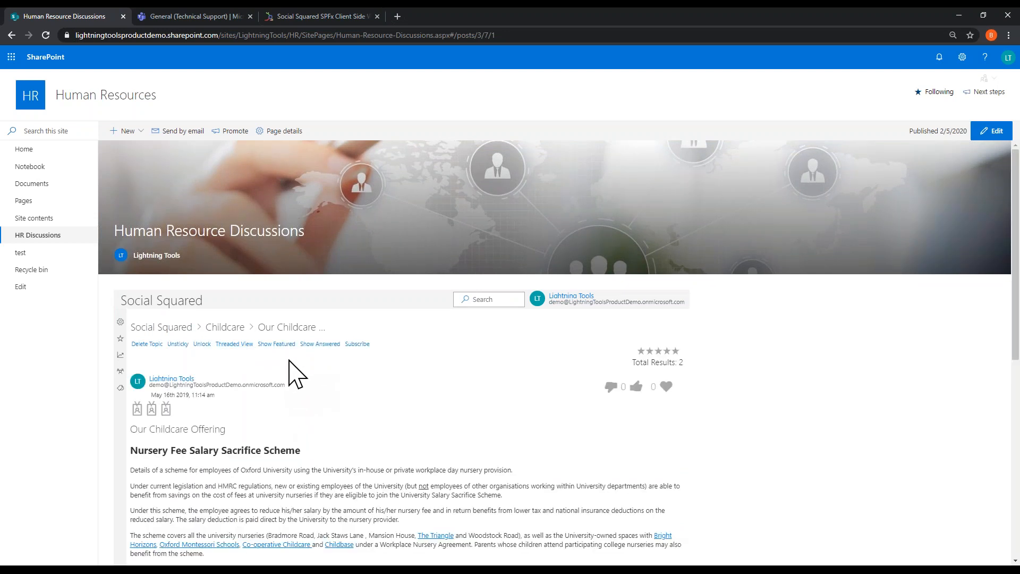
{"action": "left_click", "coordinate": [322, 345]}
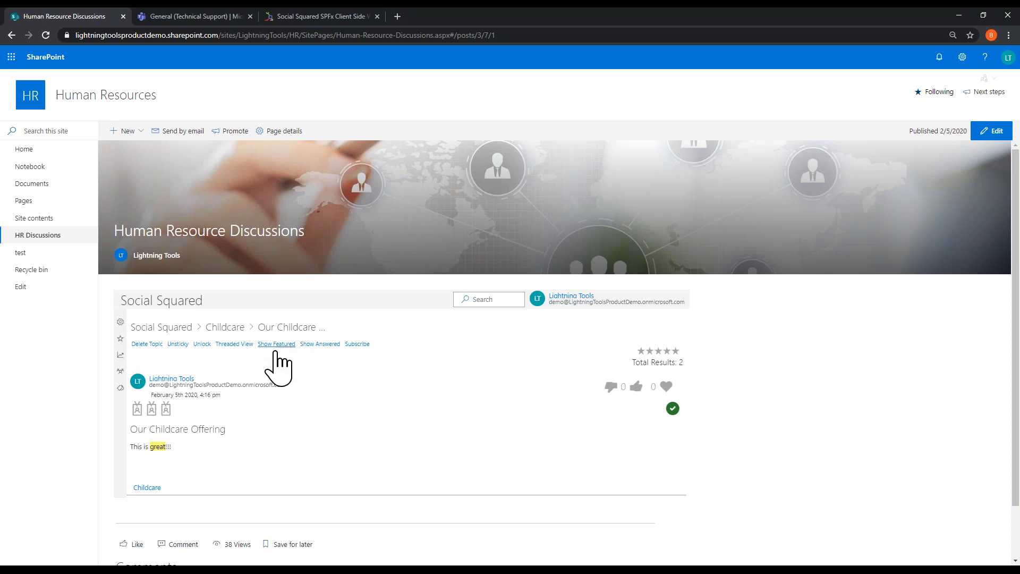
Step: Start a new topic in the Pension forum with the subject "Pension Discussion"
{"action": "left_click", "coordinate": [161, 326]}
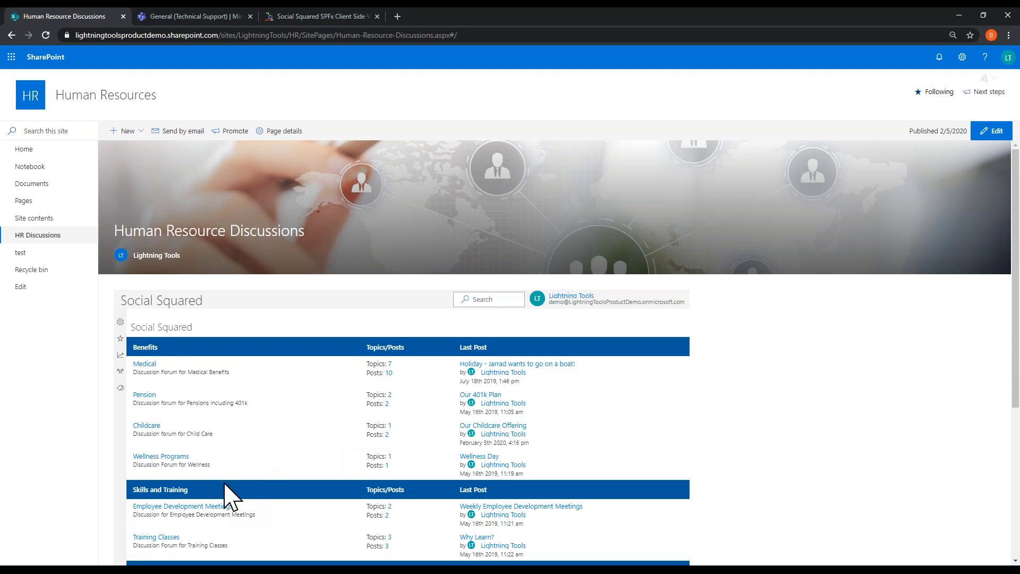
{"action": "left_click", "coordinate": [146, 394]}
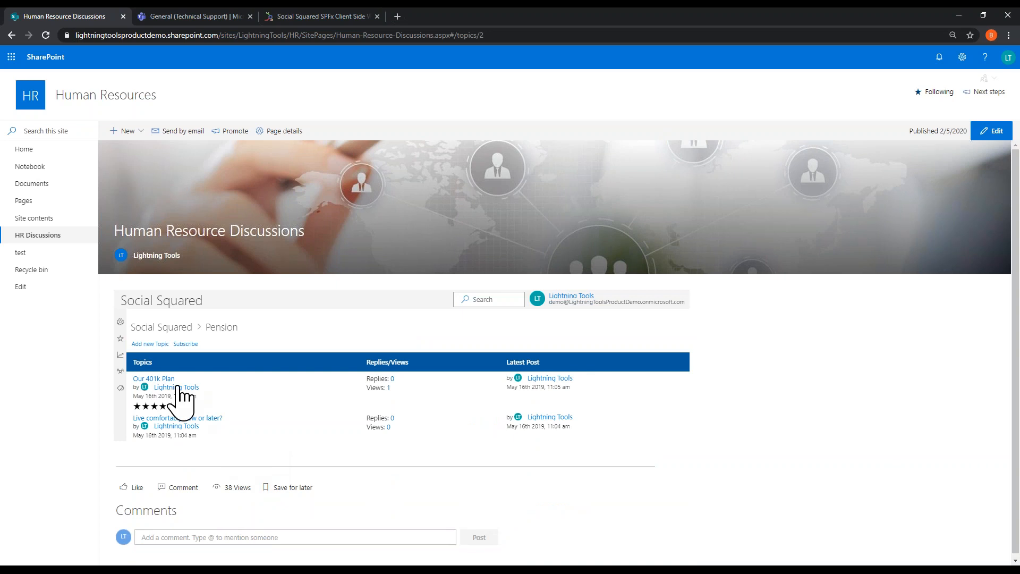
{"action": "left_click", "coordinate": [151, 344]}
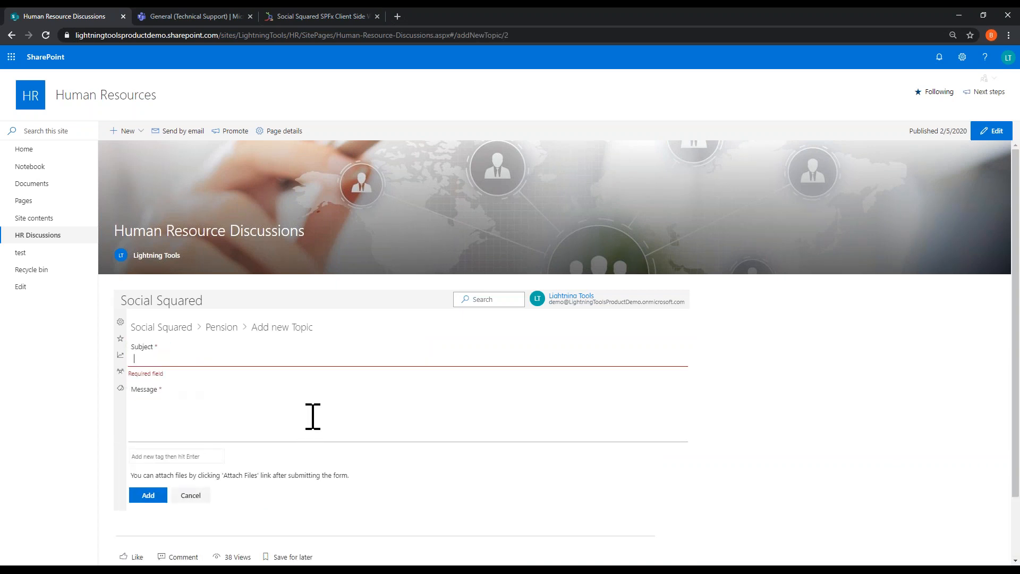
{"action": "type", "text": "P"}
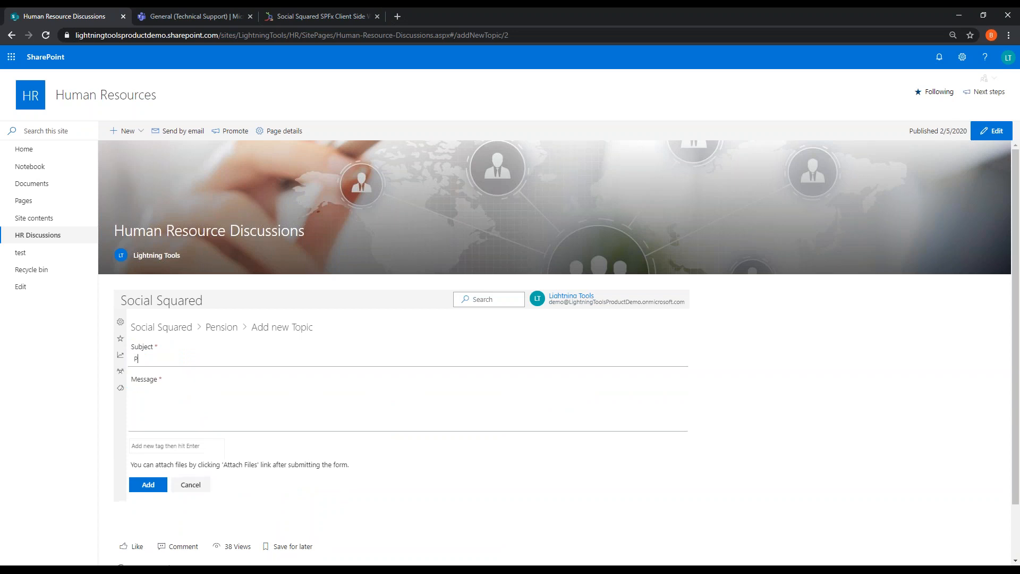
{"action": "type", "text": "ension Discussion"}
Step: Write "Did everyone receive their pensions bla bla bla?" as the message of the new Pension topic
{"action": "left_click", "coordinate": [196, 396]}
{"action": "type", "text": "Did everyone receive their peni"}
{"action": "key", "text": "BackSpace"}
{"action": "type", "text": "soions"}
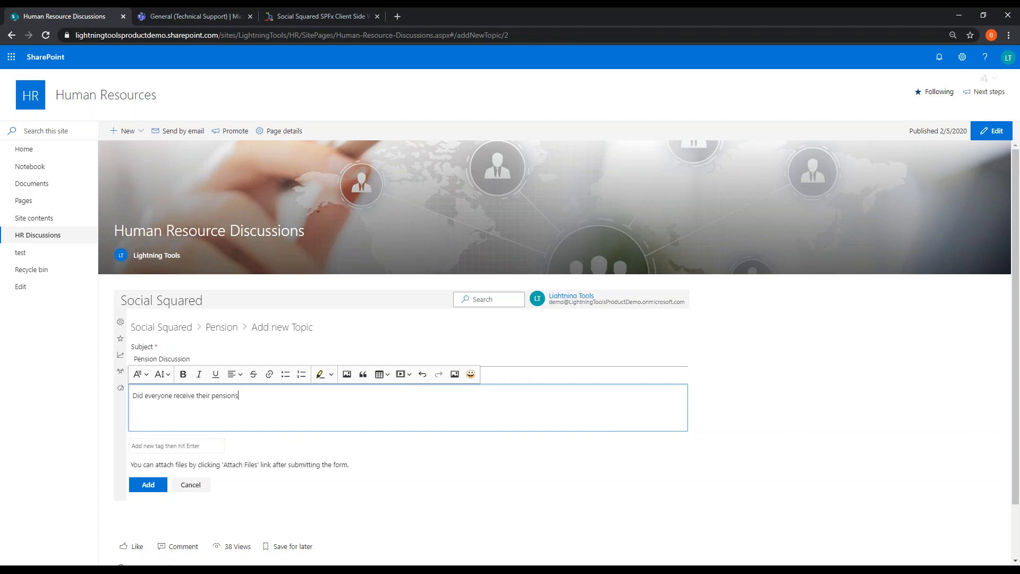
{"action": "type", "text": " bla bla bla?"}
Step: Tag the Pension Discussion topic with "pension" and submit it to the forum
{"action": "left_click", "coordinate": [182, 444]}
{"action": "type", "text": "pes"}
{"action": "type", "text": "sion"}
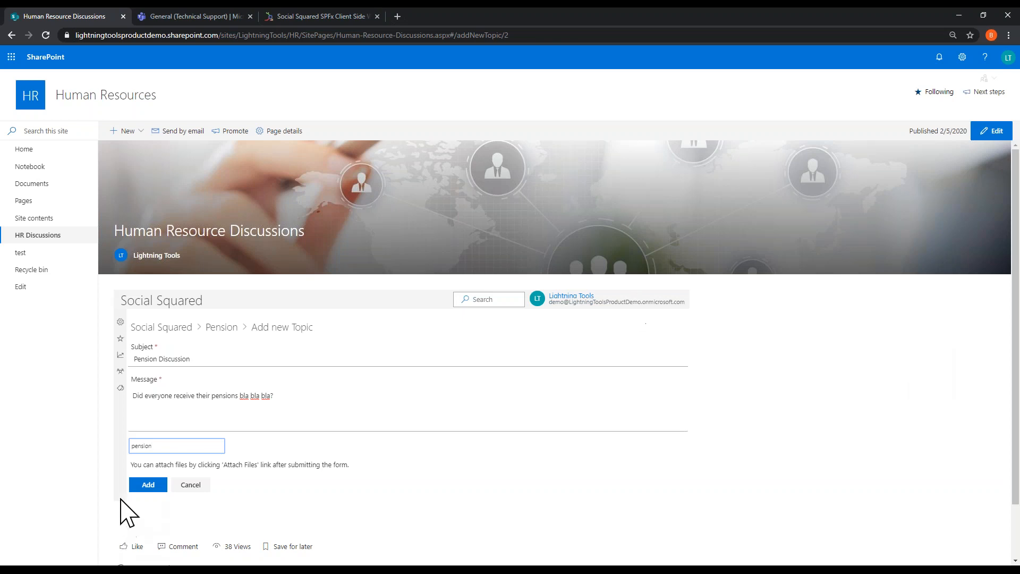
{"action": "key", "text": "Return"}
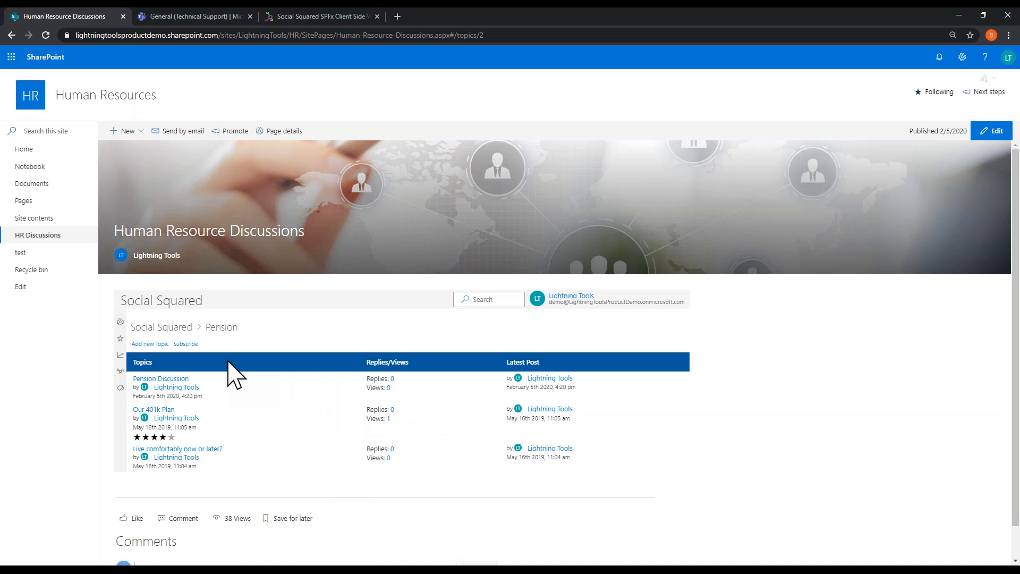
Step: Subscribe to the Pension forum and return to the Social Squared overview of all forum groups
{"action": "left_click", "coordinate": [190, 344]}
{"action": "left_click", "coordinate": [174, 327]}
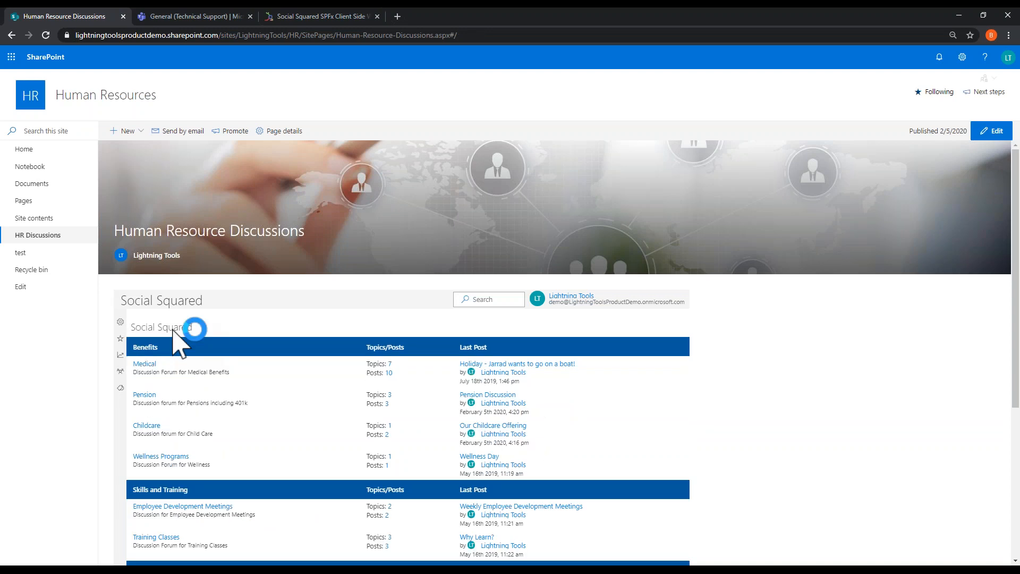
{"action": "scroll", "coordinate": [869, 367], "scroll_direction": "down", "scroll_amount": 5}
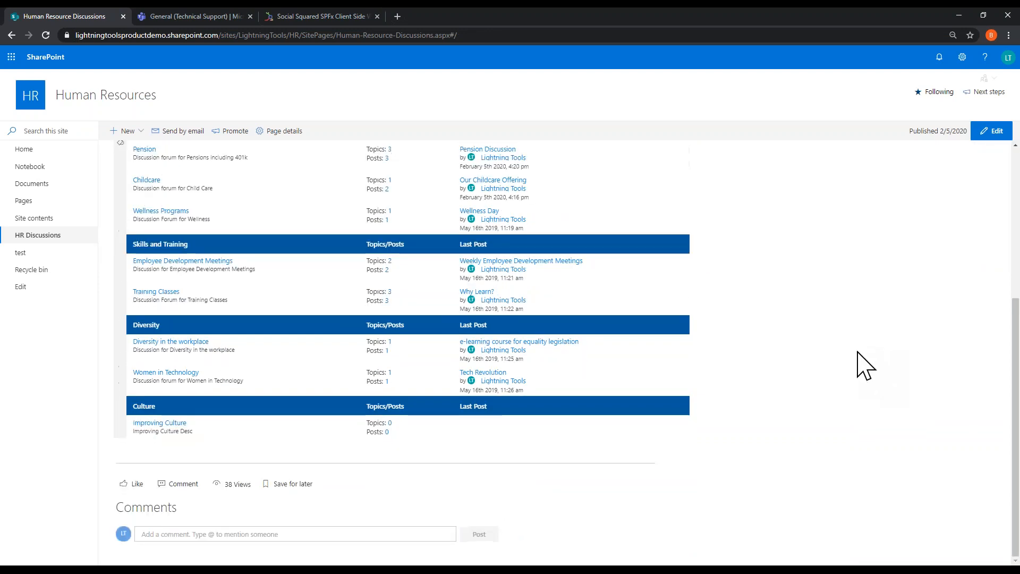
{"action": "scroll", "coordinate": [861, 362], "scroll_direction": "up", "scroll_amount": 5}
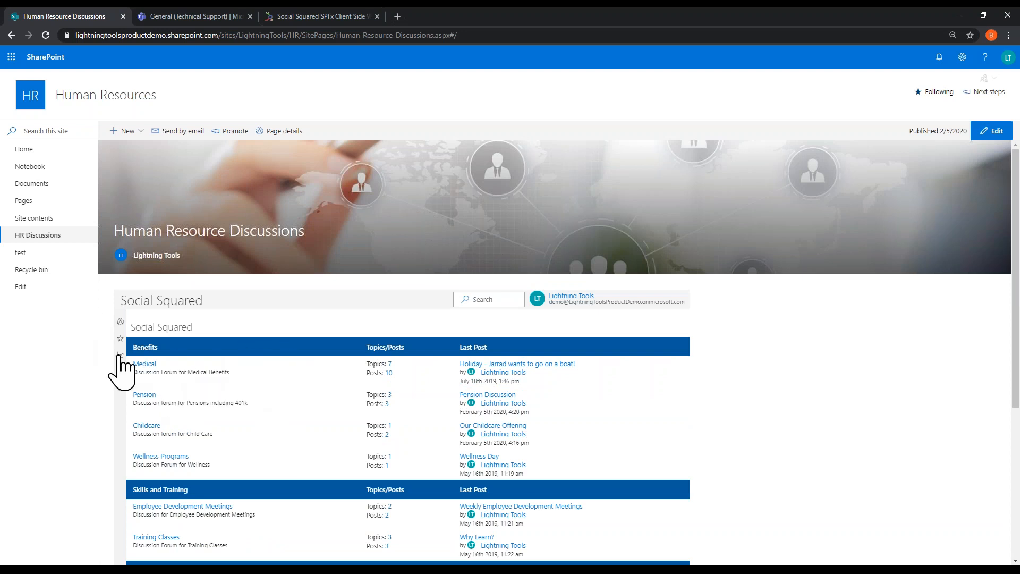
{"action": "scroll", "coordinate": [420, 430], "scroll_direction": "down", "scroll_amount": 2}
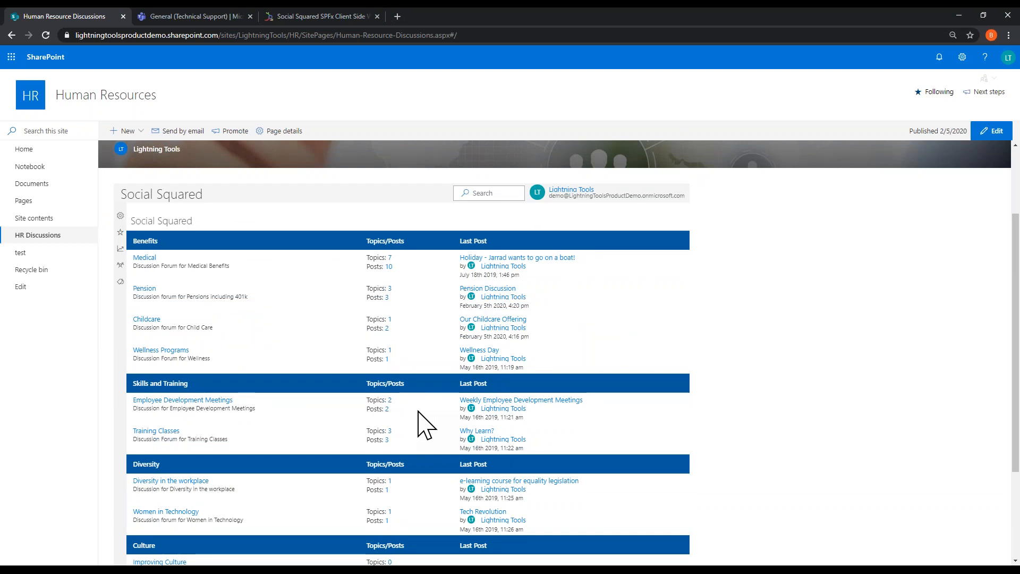
{"action": "scroll", "coordinate": [365, 398], "scroll_direction": "up", "scroll_amount": 1}
{"action": "scroll", "coordinate": [366, 399], "scroll_direction": "up", "scroll_amount": 2}
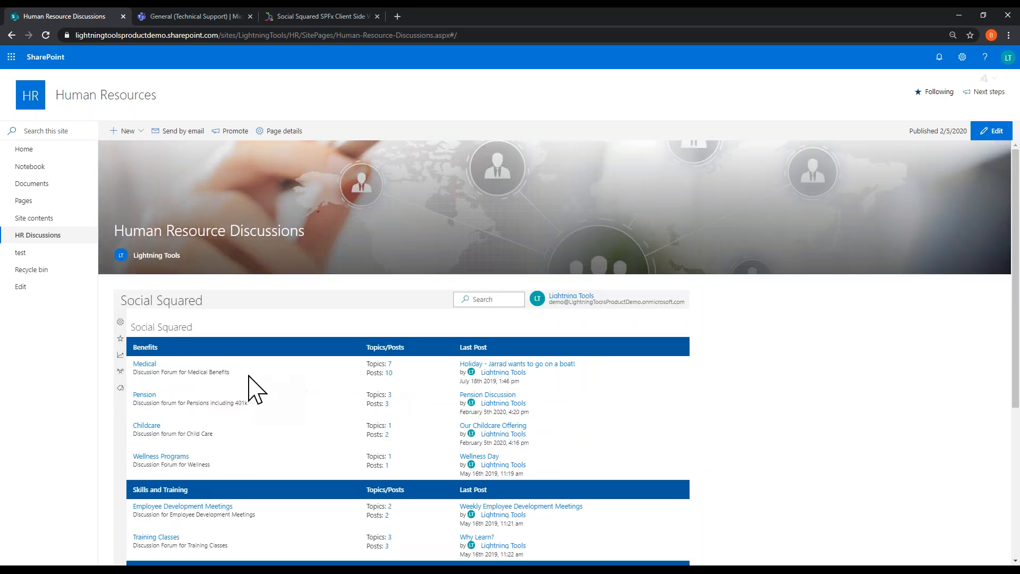
Step: Add a forum group titled "Exercise at Work" in the forum settings
{"action": "left_click", "coordinate": [121, 322]}
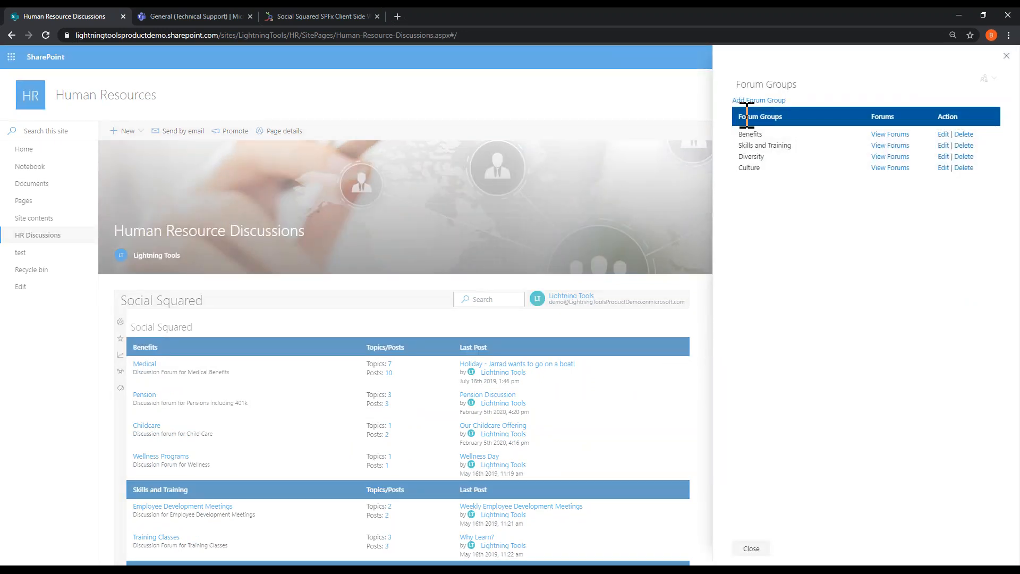
{"action": "left_click", "coordinate": [755, 101]}
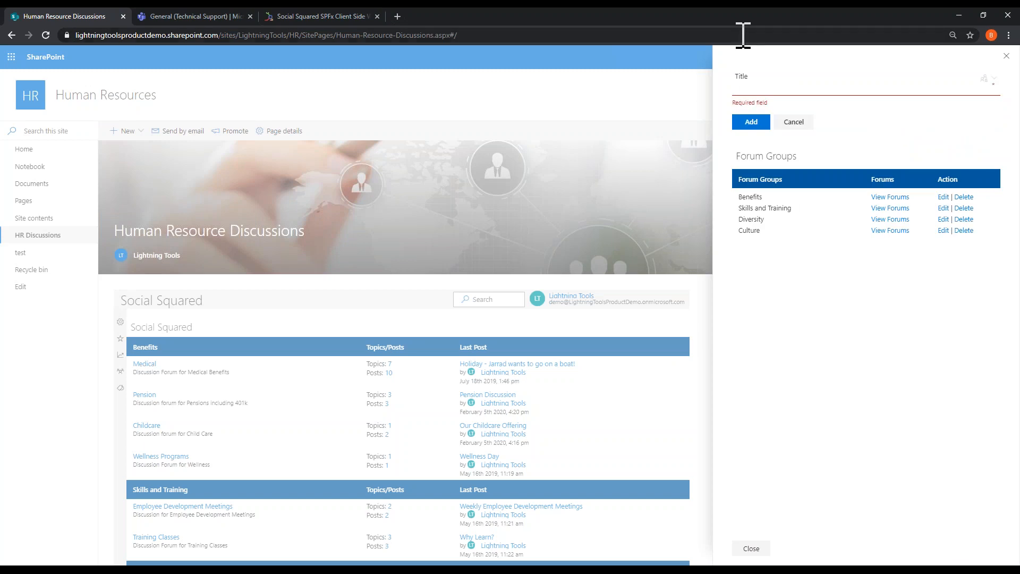
{"action": "type", "text": "Ex"}
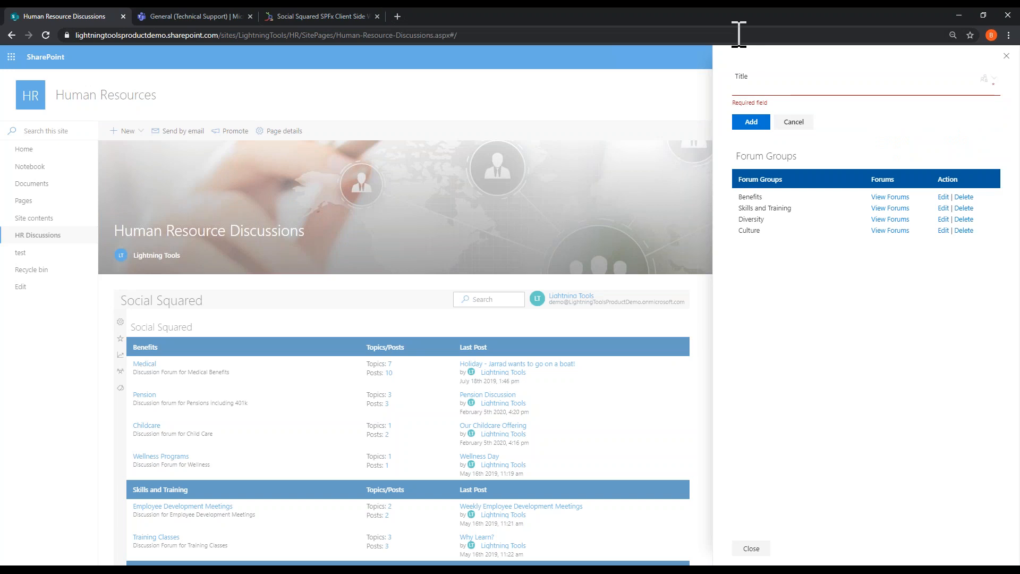
{"action": "type", "text": "ercise at Work"}
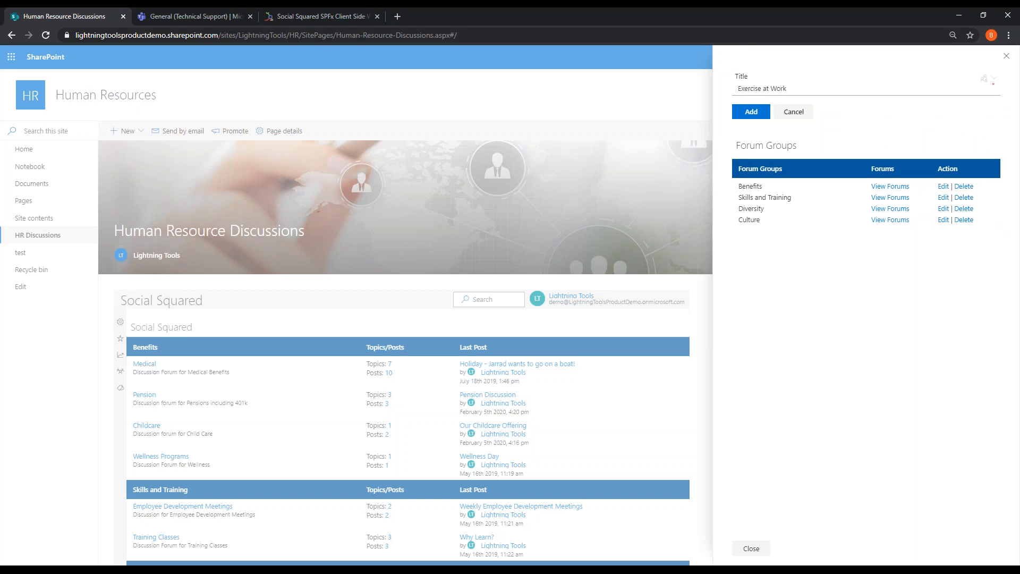
{"action": "left_click", "coordinate": [760, 112]}
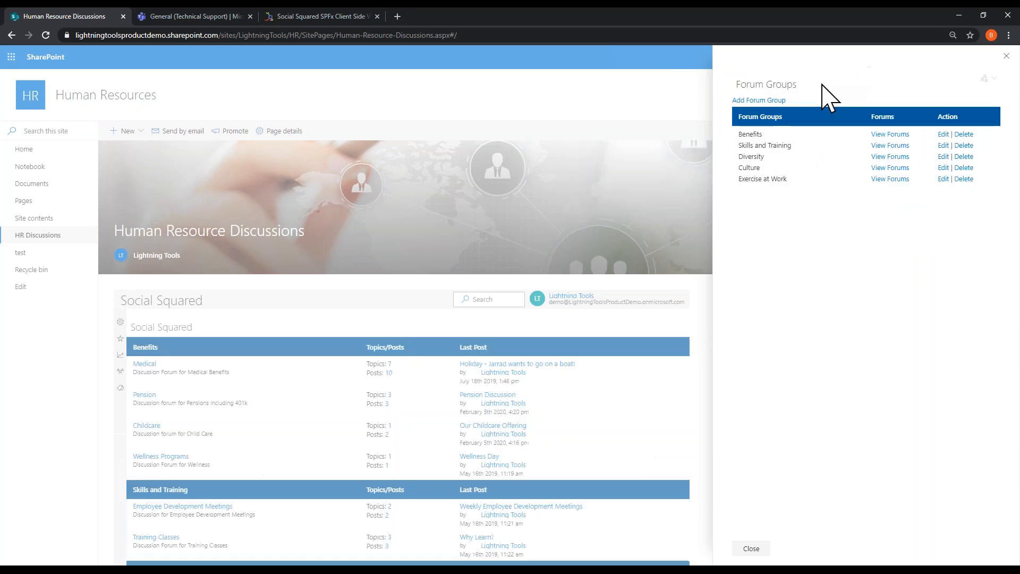
Step: Start a new forum in the Exercise at Work group titled "Running Club" with the description "Lunch time running club"
{"action": "left_click", "coordinate": [883, 179]}
{"action": "left_click", "coordinate": [754, 99]}
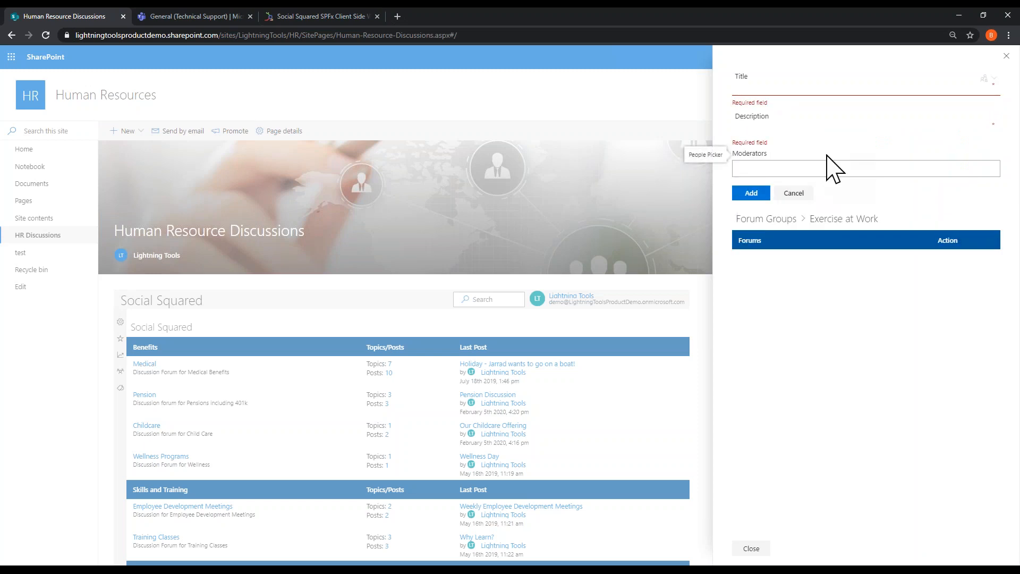
{"action": "type", "text": "Running Club"}
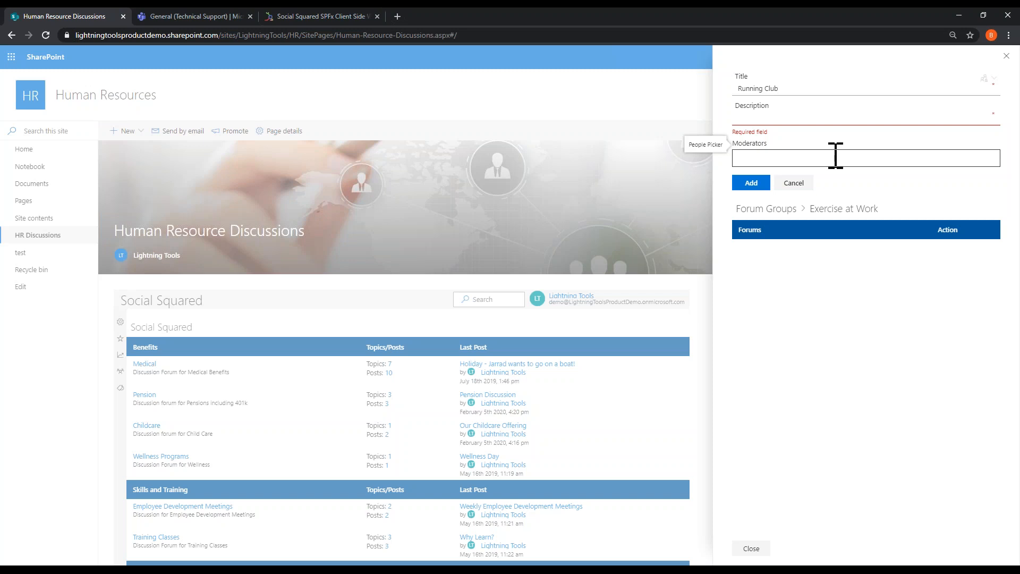
{"action": "left_click", "coordinate": [815, 115]}
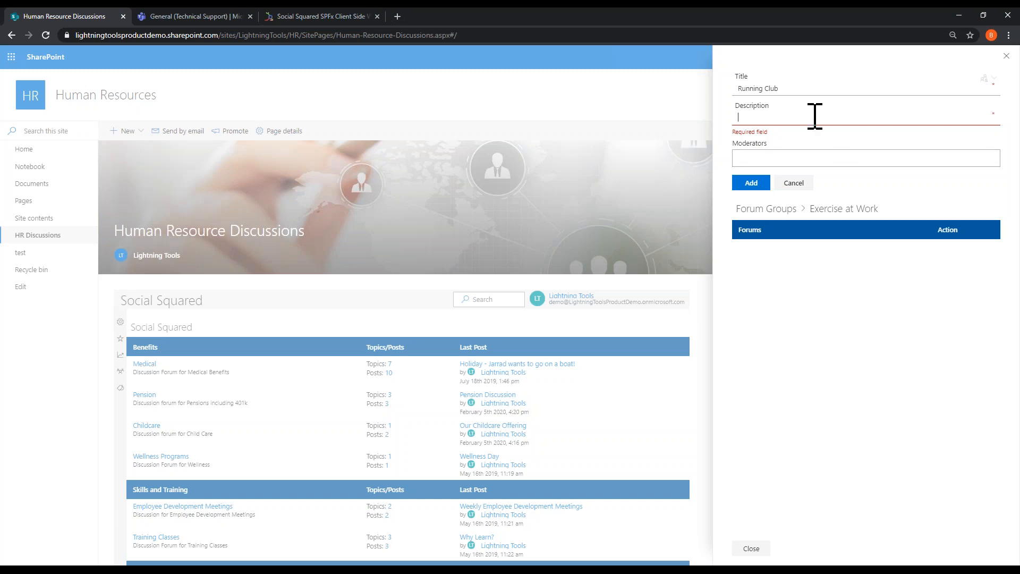
{"action": "type", "text": "Lun"}
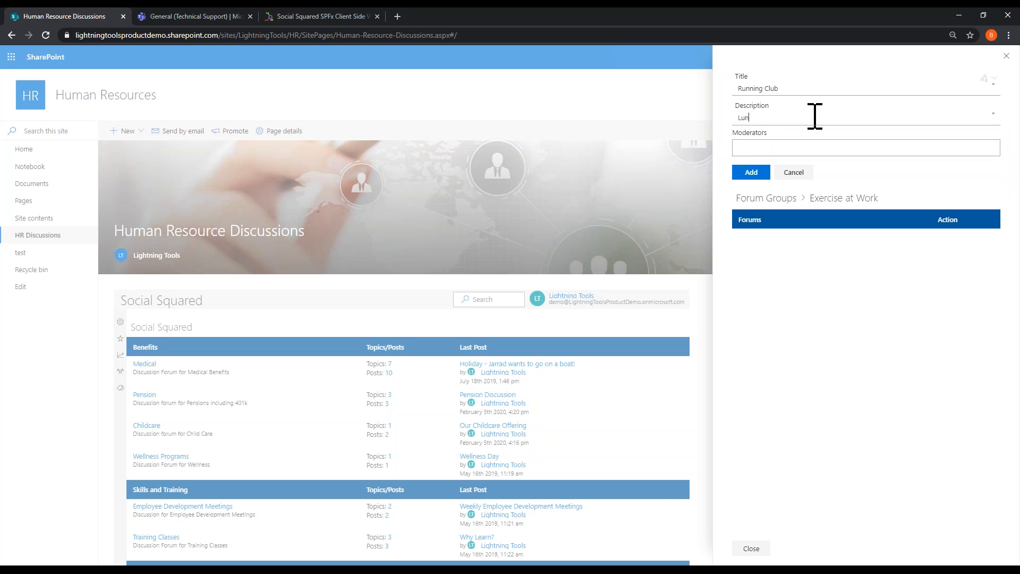
{"action": "type", "text": "ch time running club"}
Step: Assign demo user10 as moderator of the Running Club forum and add the forum to the group
{"action": "left_click", "coordinate": [808, 148]}
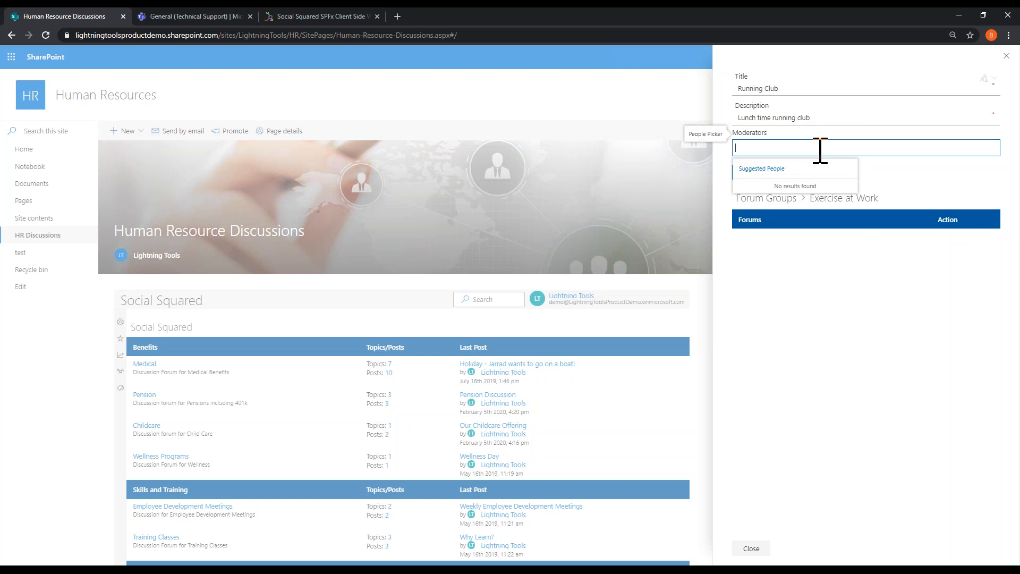
{"action": "type", "text": "administrat"}
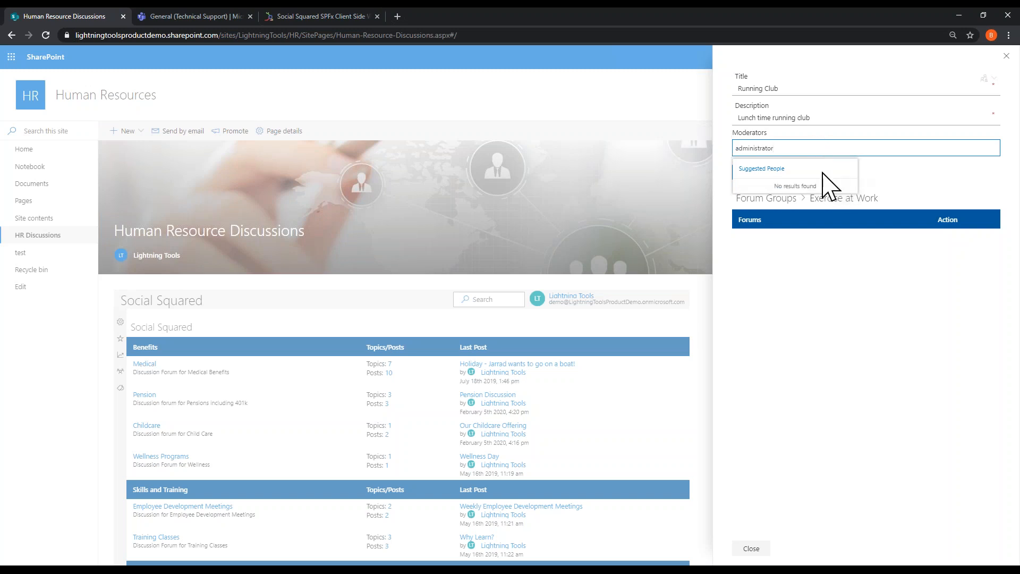
{"action": "key", "text": "ctrl+a"}
{"action": "key", "text": "BackSpace"}
{"action": "type", "text": "demo"}
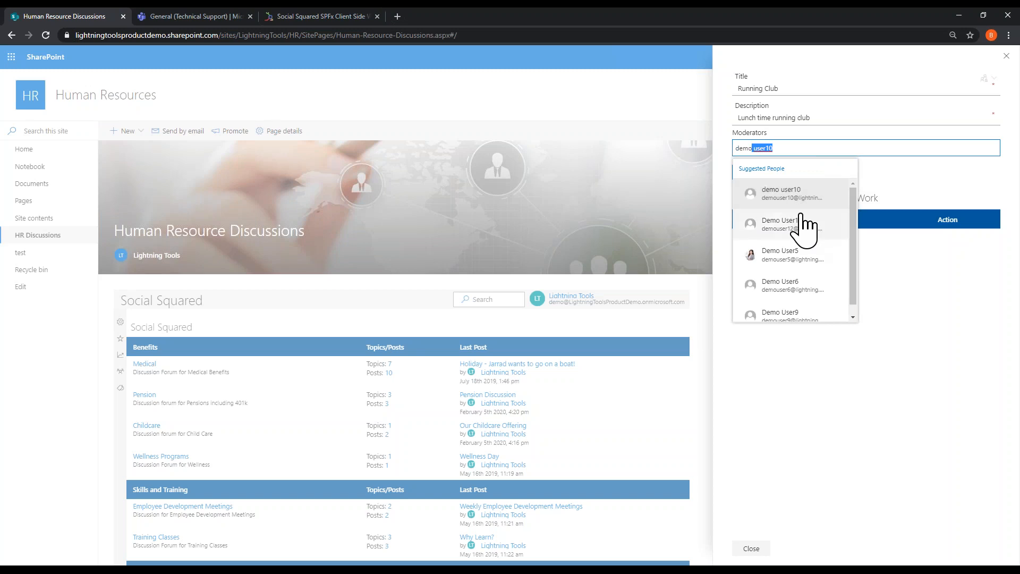
{"action": "left_click", "coordinate": [780, 195]}
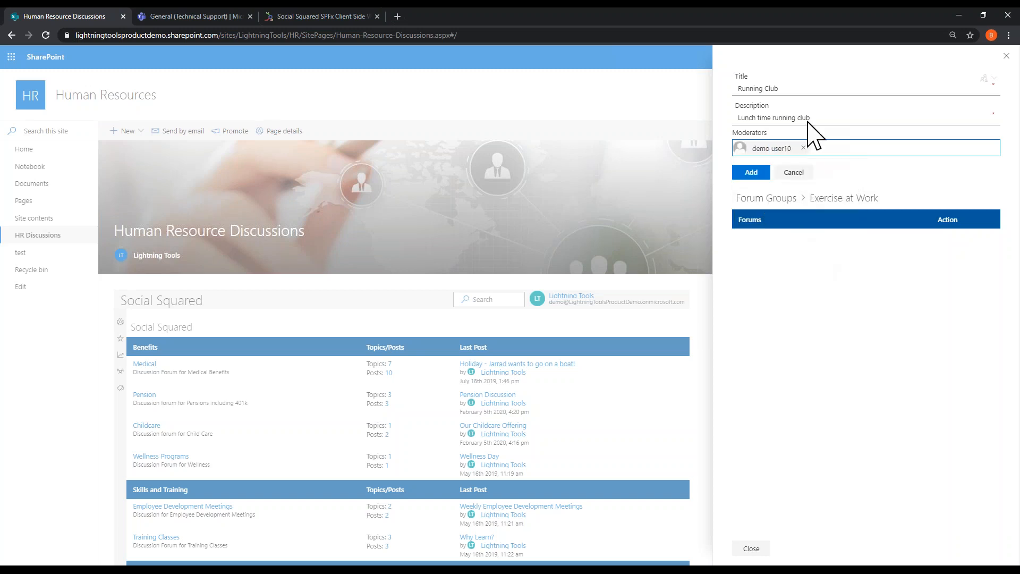
{"action": "left_click", "coordinate": [751, 174]}
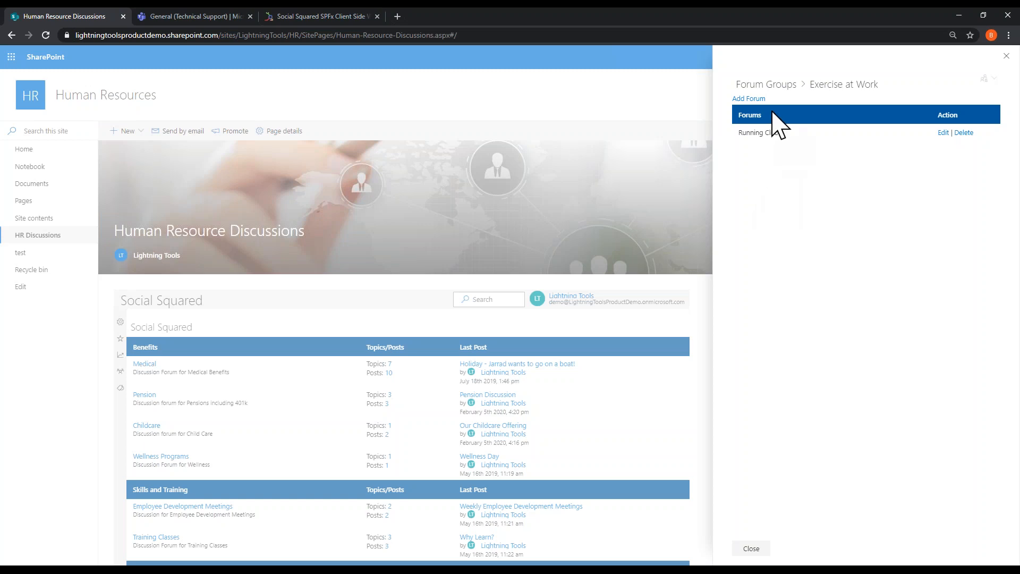
Step: Close the forum settings and open the Running Club forum under Exercise at Work
{"action": "left_click", "coordinate": [775, 89]}
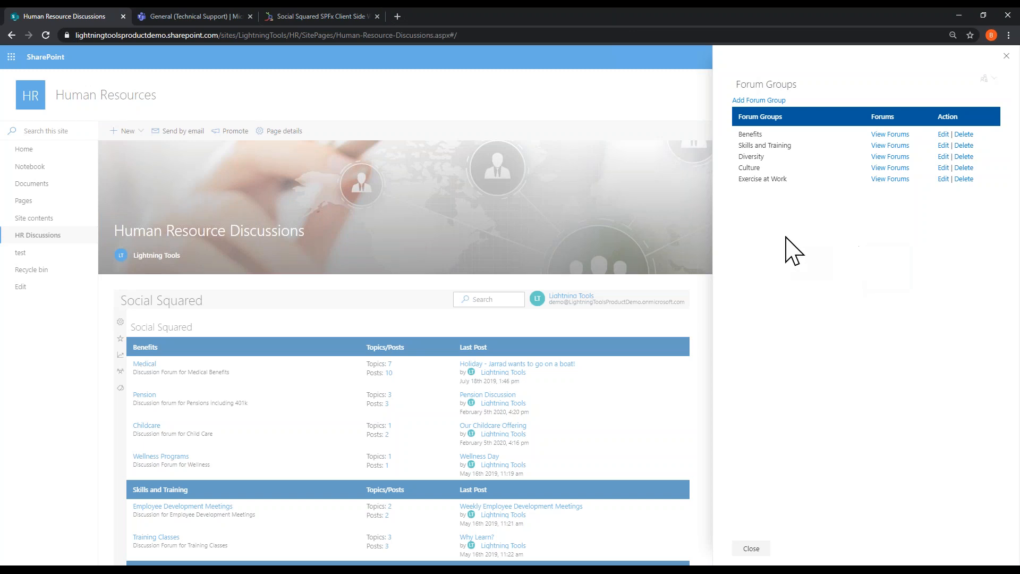
{"action": "left_click", "coordinate": [1007, 57]}
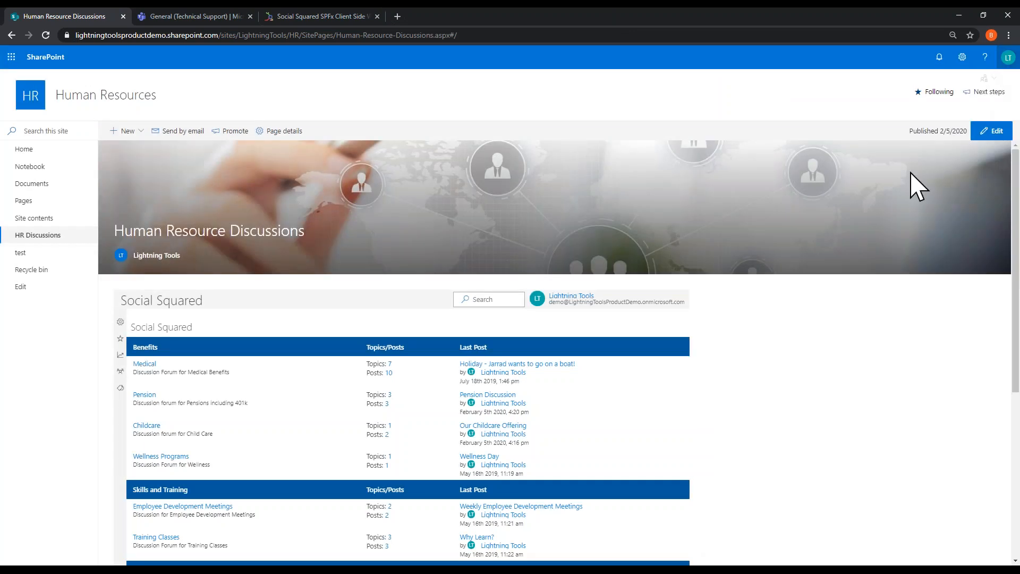
{"action": "scroll", "coordinate": [691, 420], "scroll_direction": "down", "scroll_amount": 5}
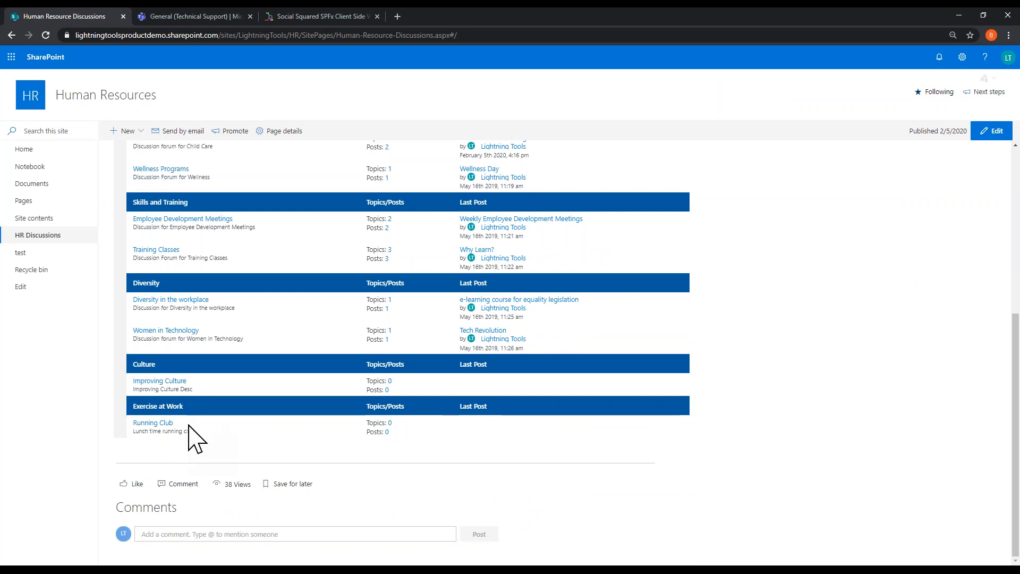
{"action": "left_click", "coordinate": [162, 424]}
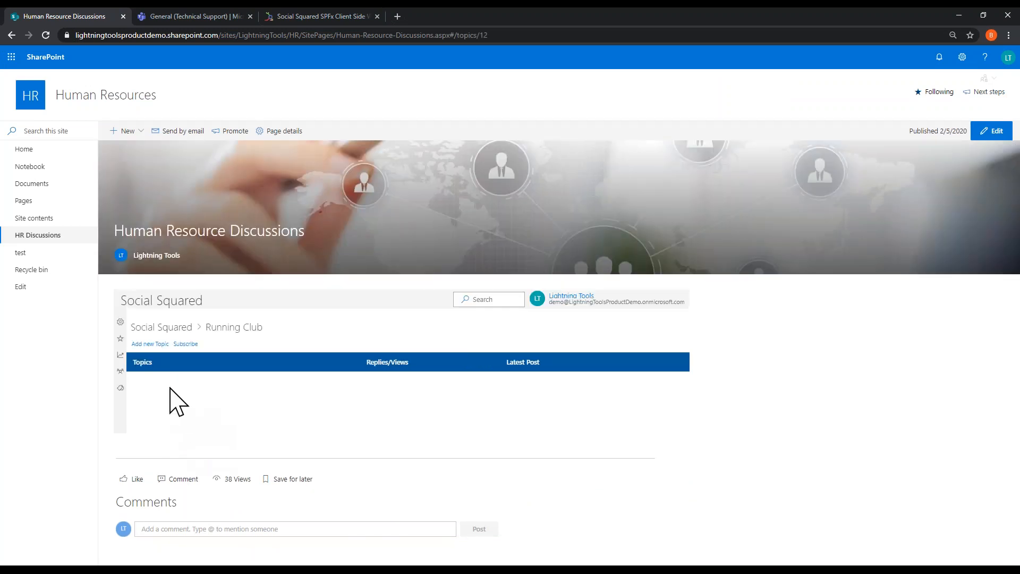
Step: Start a new Running Club topic with the subject "Where is the running club?" and the message "I want to join?"
{"action": "left_click", "coordinate": [140, 344]}
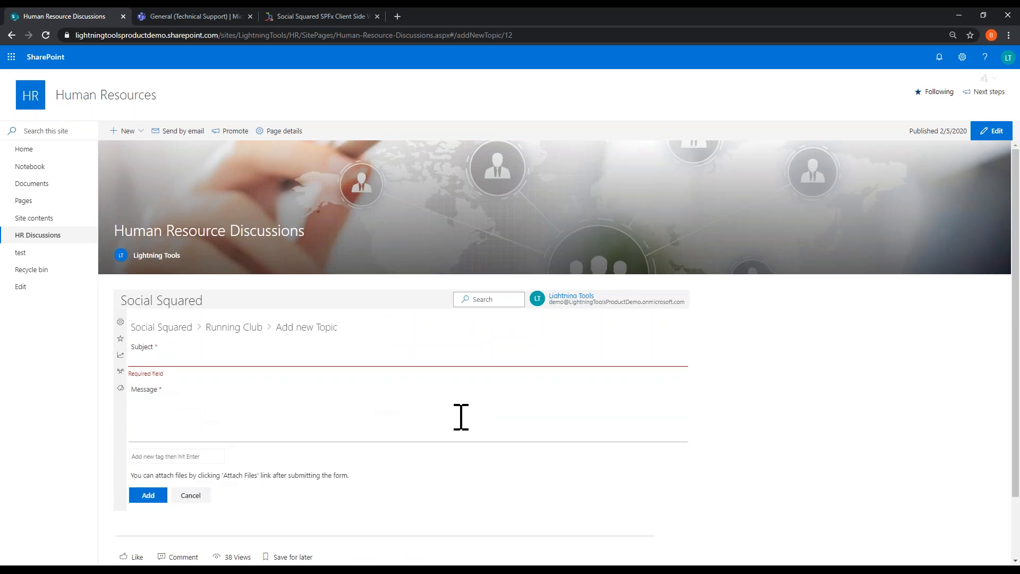
{"action": "type", "text": "Where is the running club?"}
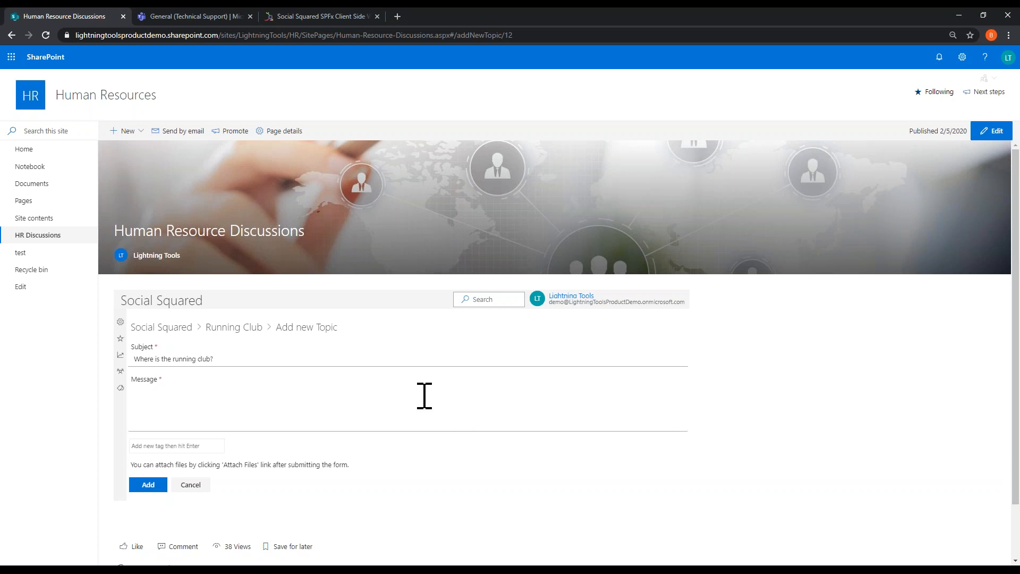
{"action": "left_click", "coordinate": [220, 400]}
{"action": "type", "text": "I want to join?"}
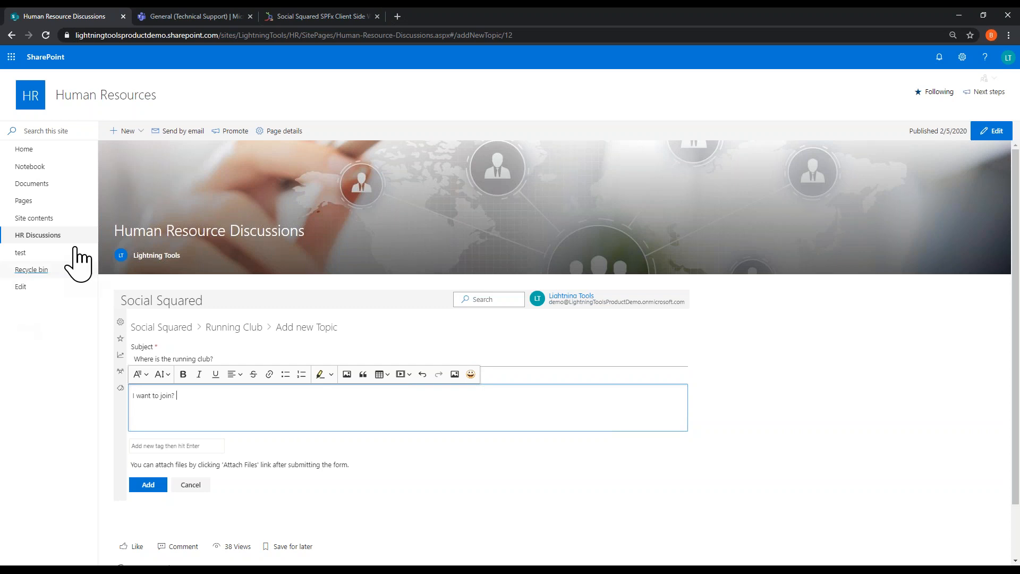
Step: Enter "run" as the tag of the running club topic and submit the topic
{"action": "left_click", "coordinate": [178, 449]}
{"action": "type", "text": "running"}
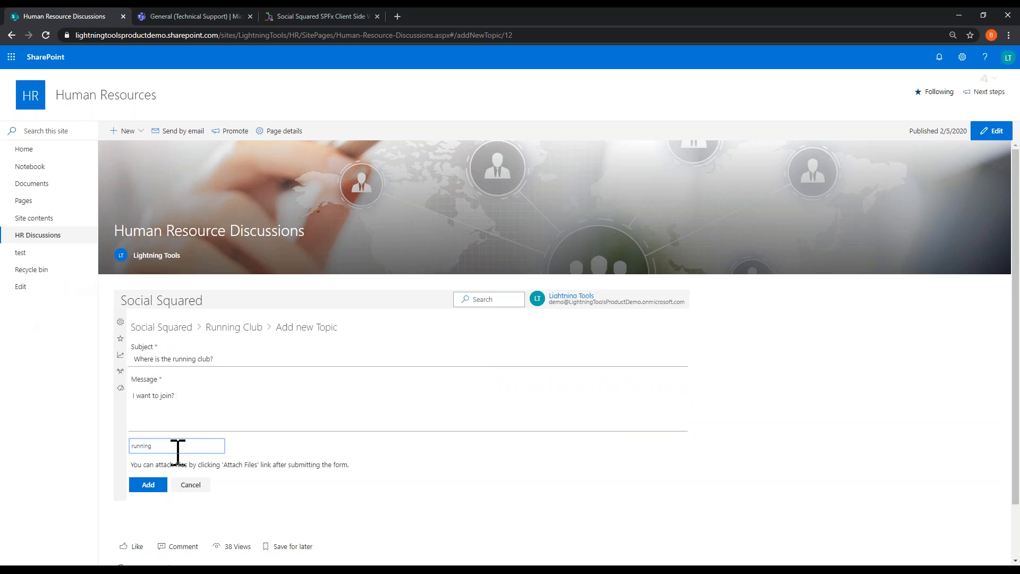
{"action": "left_click", "coordinate": [152, 486]}
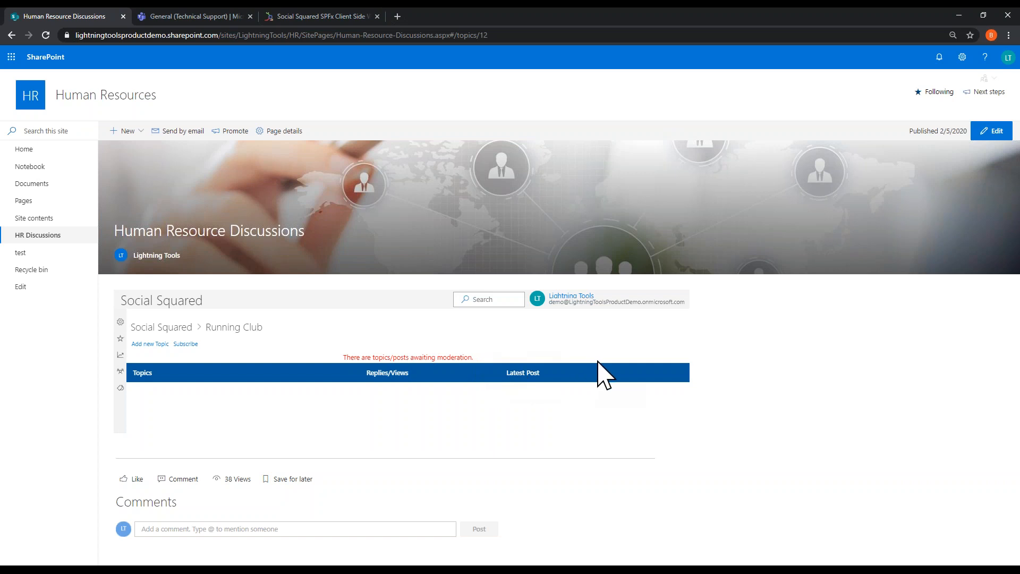
Step: Return to the forum overview and examine the Popular Topics, Recent Activities and Active Users pages
{"action": "left_click", "coordinate": [142, 328]}
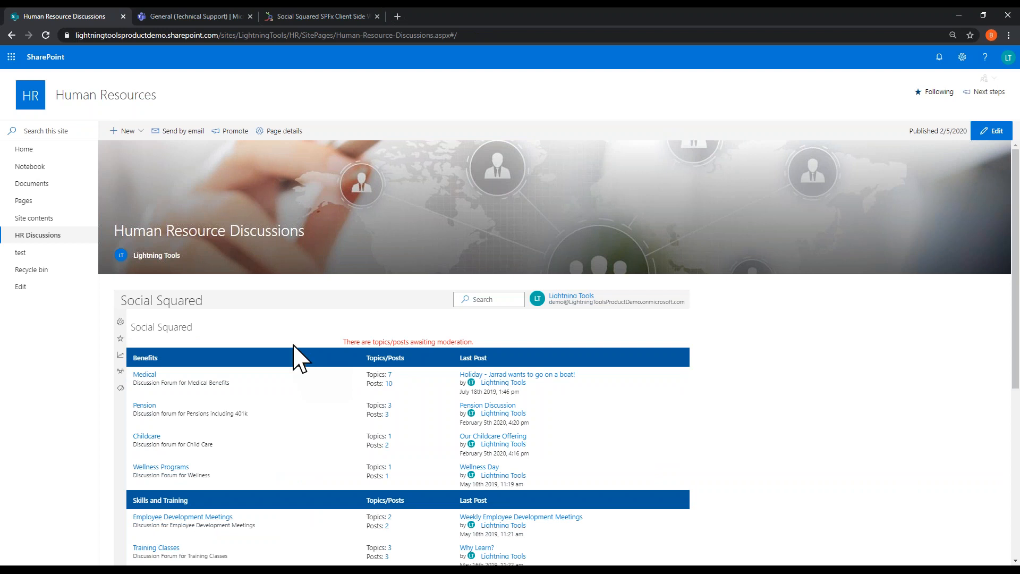
{"action": "left_click", "coordinate": [121, 338]}
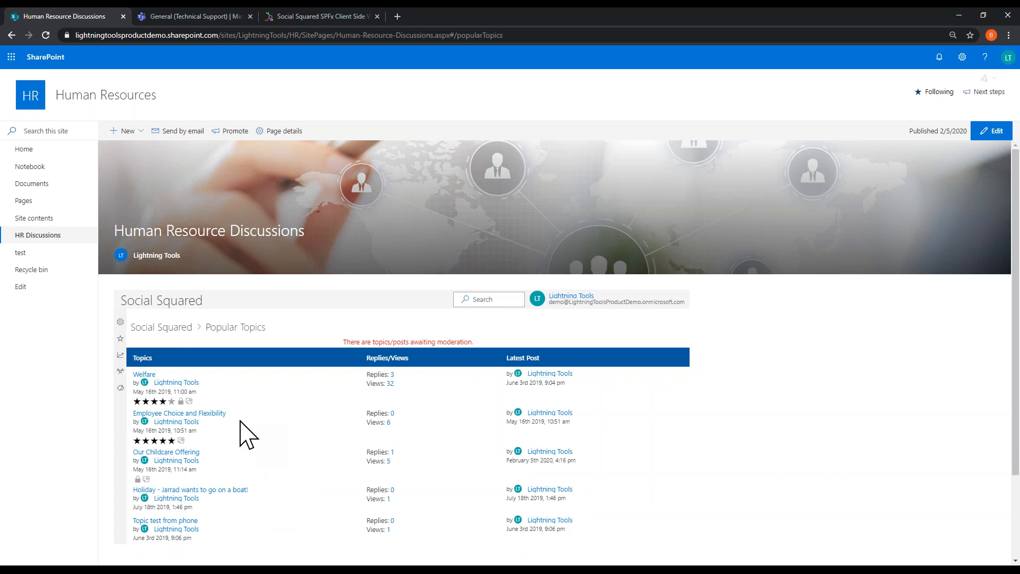
{"action": "left_click", "coordinate": [120, 355]}
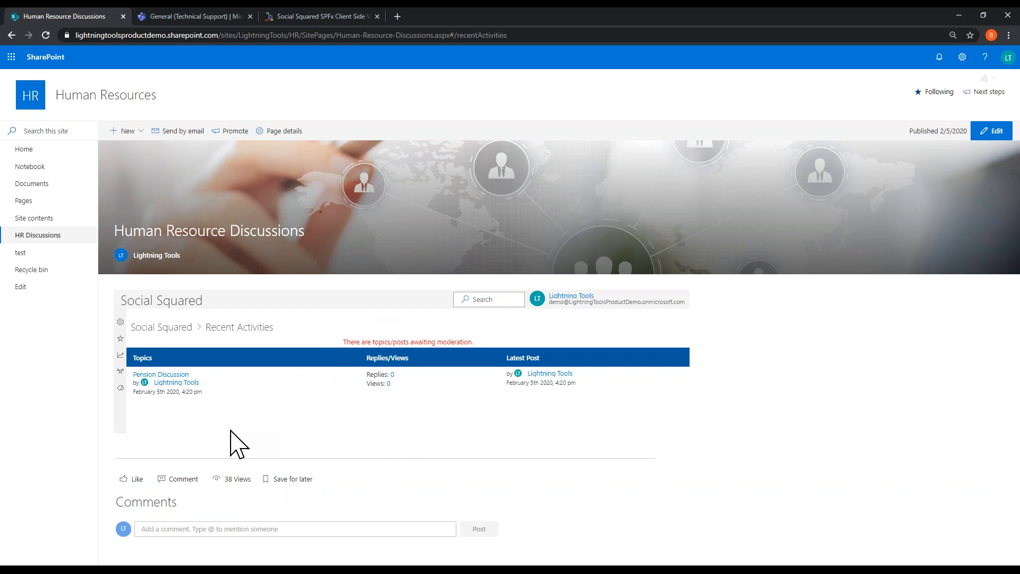
{"action": "left_click", "coordinate": [121, 371]}
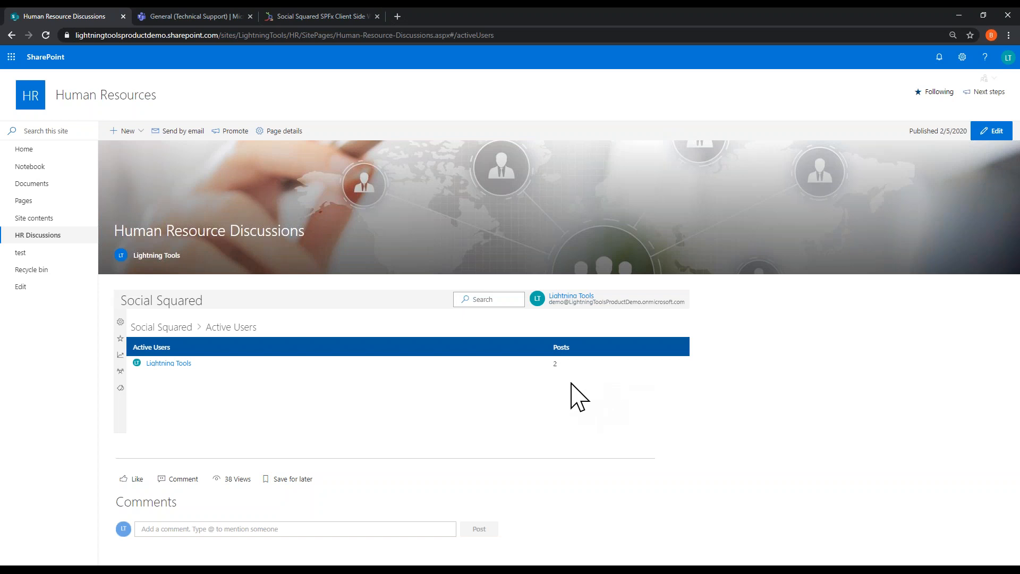
Step: Browse the topics tagged Childcare and running from the tag cloud, and return to the forum overview
{"action": "left_click", "coordinate": [121, 388]}
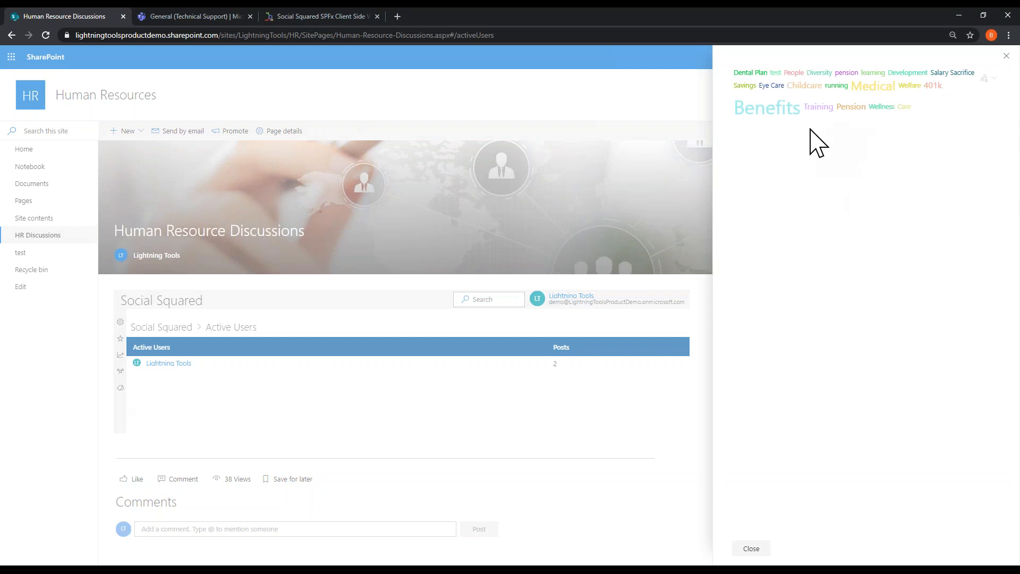
{"action": "left_click", "coordinate": [806, 88]}
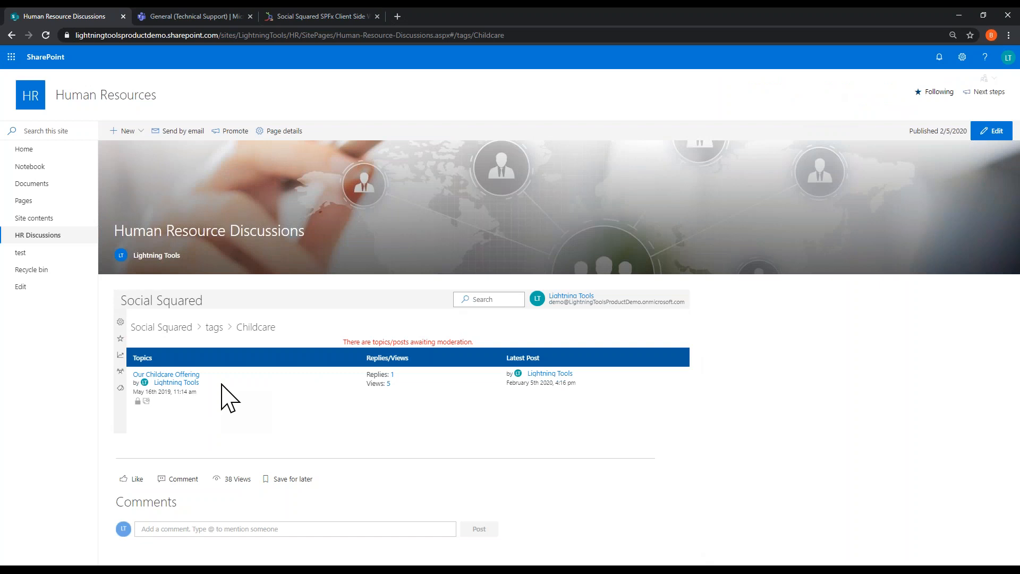
{"action": "left_click", "coordinate": [120, 388]}
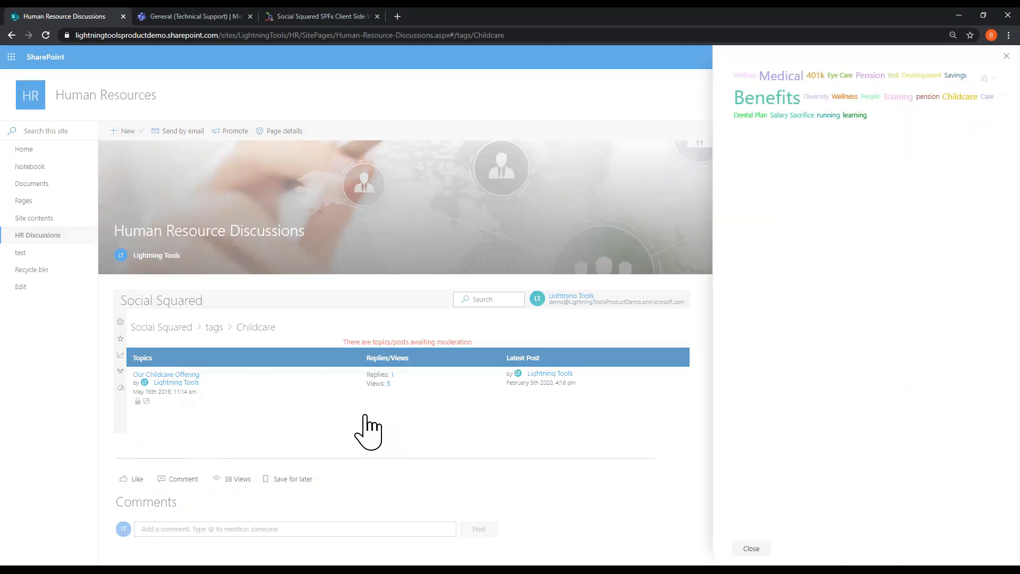
{"action": "left_click", "coordinate": [829, 115]}
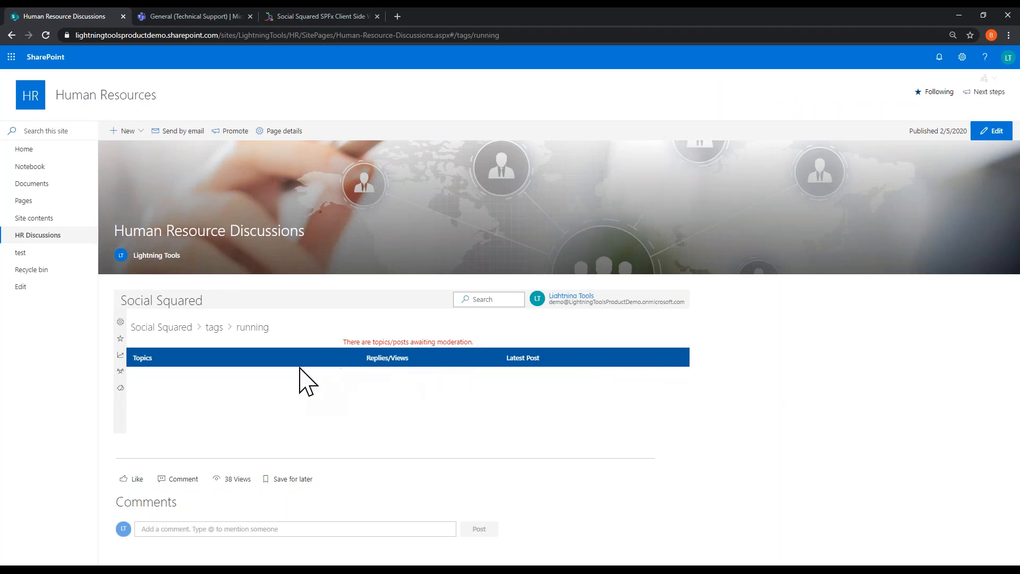
{"action": "left_click", "coordinate": [159, 327]}
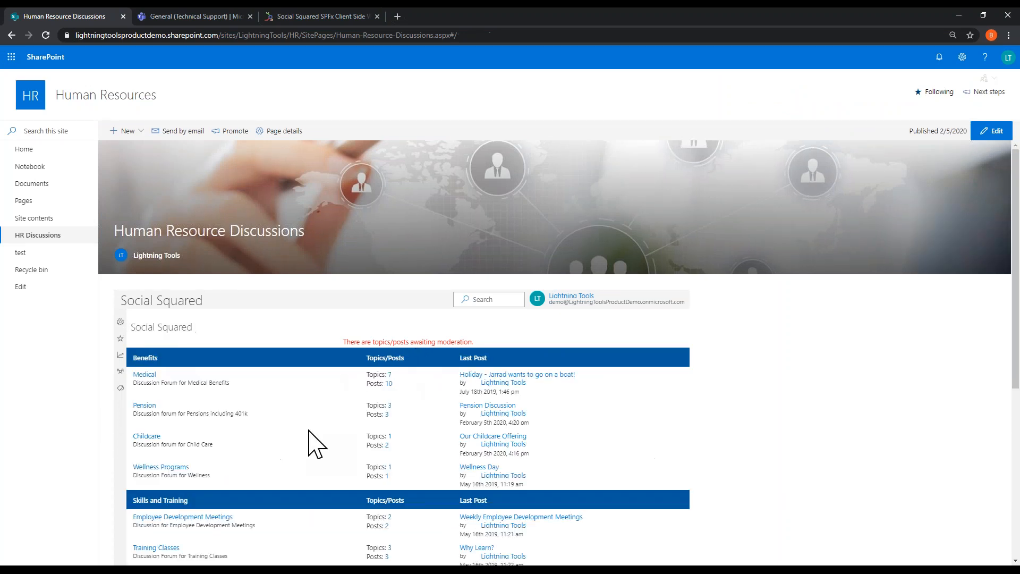
Step: Search the forum for "childcare", look through the matching posts and return to the forum overview
{"action": "left_click", "coordinate": [487, 299]}
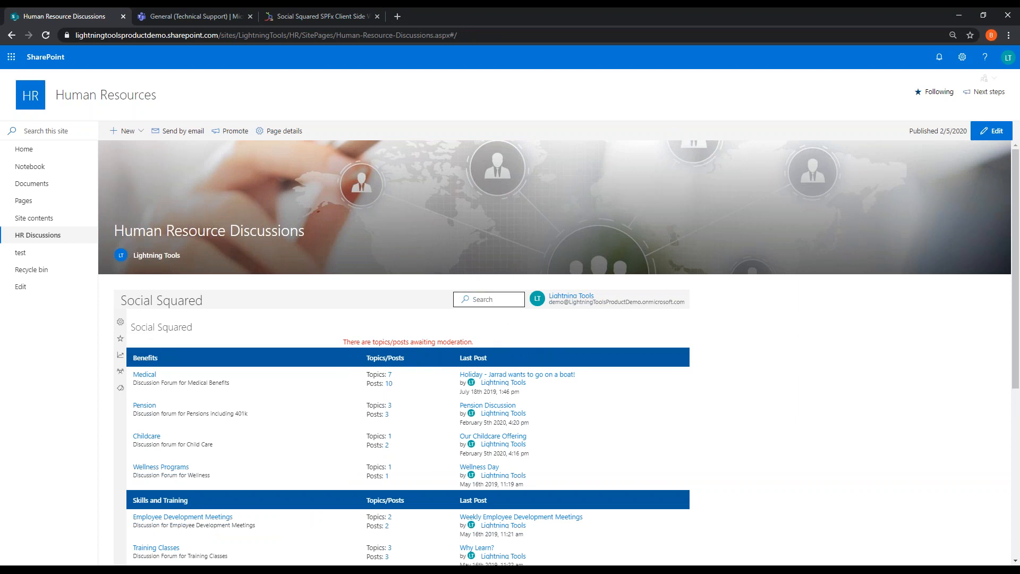
{"action": "type", "text": "childcare"}
{"action": "key", "text": "Return"}
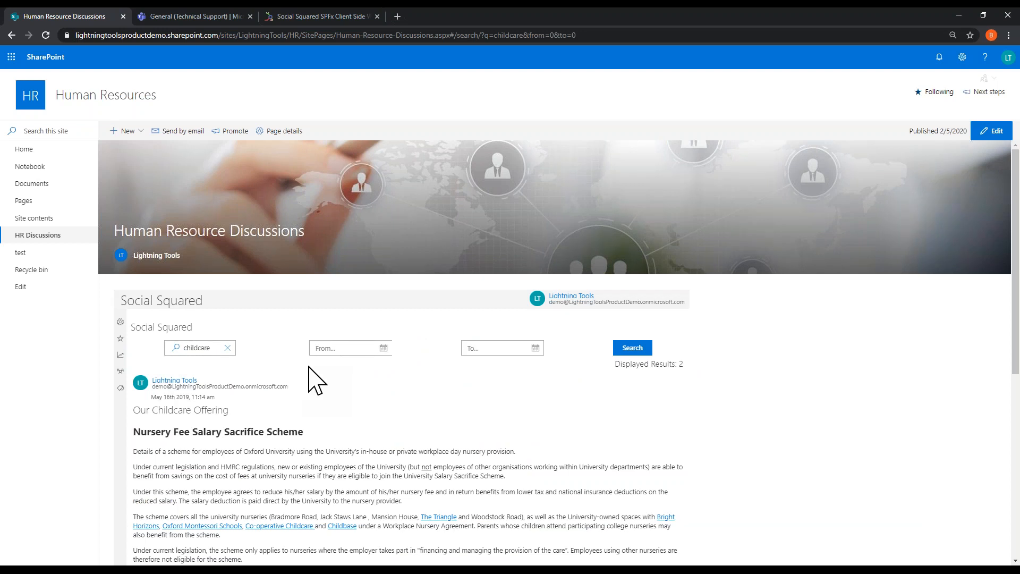
{"action": "scroll", "coordinate": [308, 378], "scroll_direction": "down", "scroll_amount": 6}
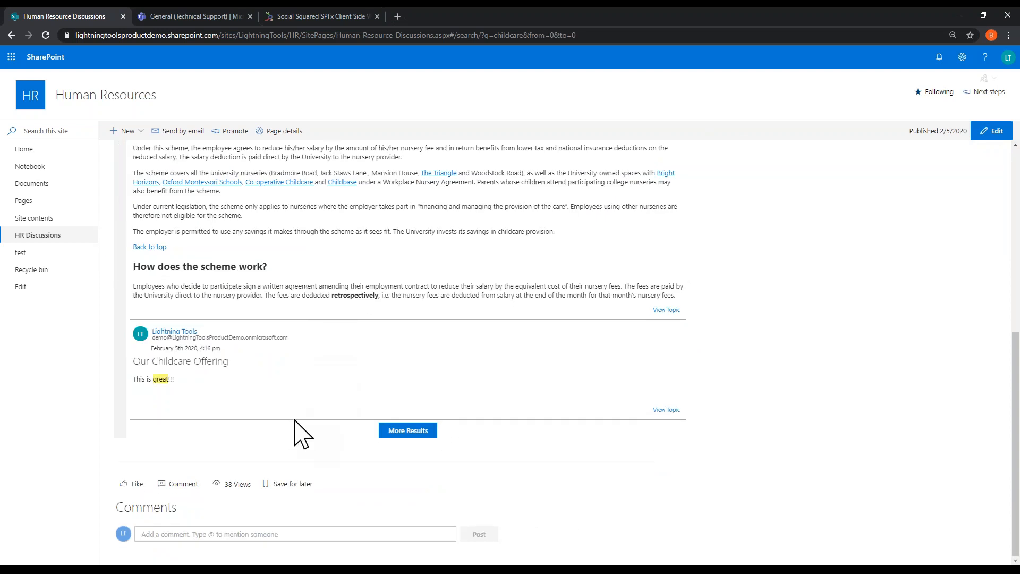
{"action": "scroll", "coordinate": [296, 421], "scroll_direction": "up", "scroll_amount": 5}
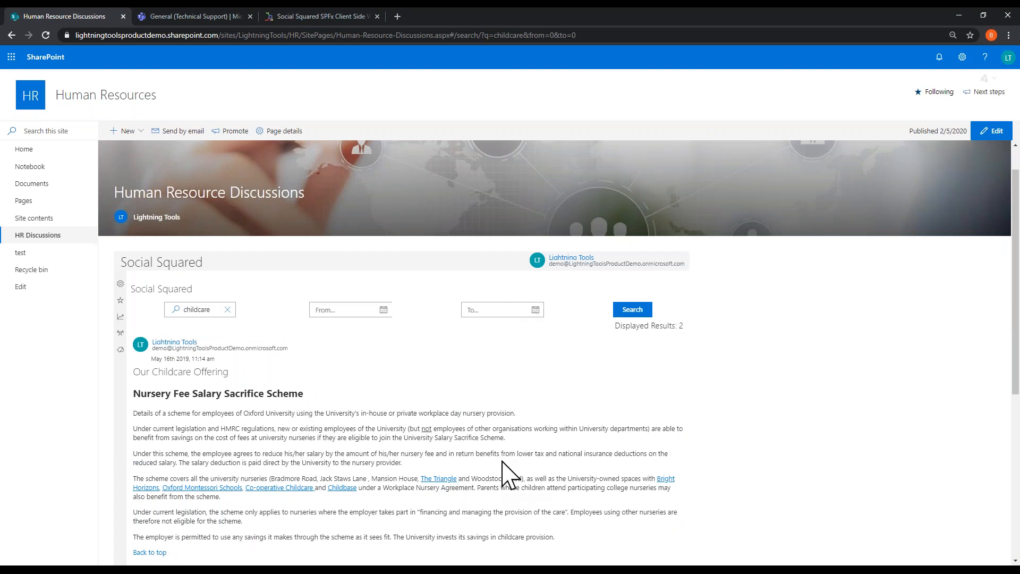
{"action": "left_click", "coordinate": [163, 328]}
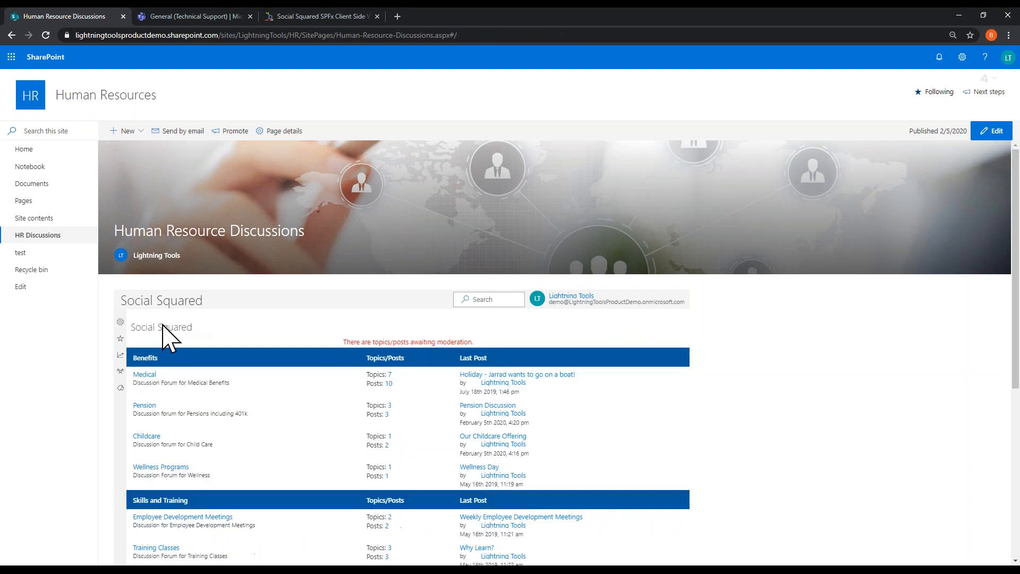
Step: Try the Teal, Gray and Green themes on the HR site and save Teal as the site theme
{"action": "left_click", "coordinate": [962, 63]}
{"action": "left_click", "coordinate": [899, 187]}
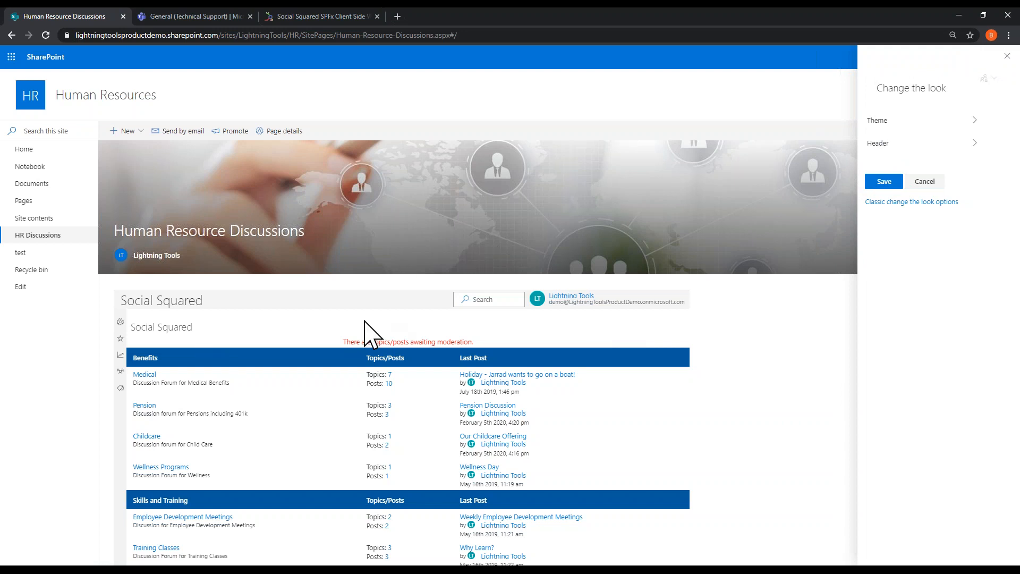
{"action": "left_click", "coordinate": [944, 121]}
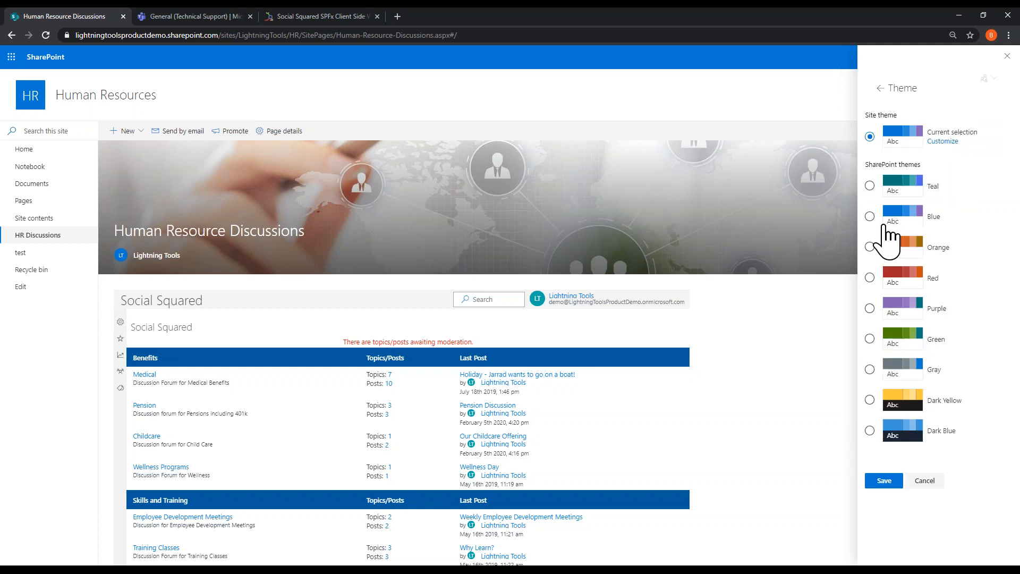
{"action": "left_click", "coordinate": [870, 187]}
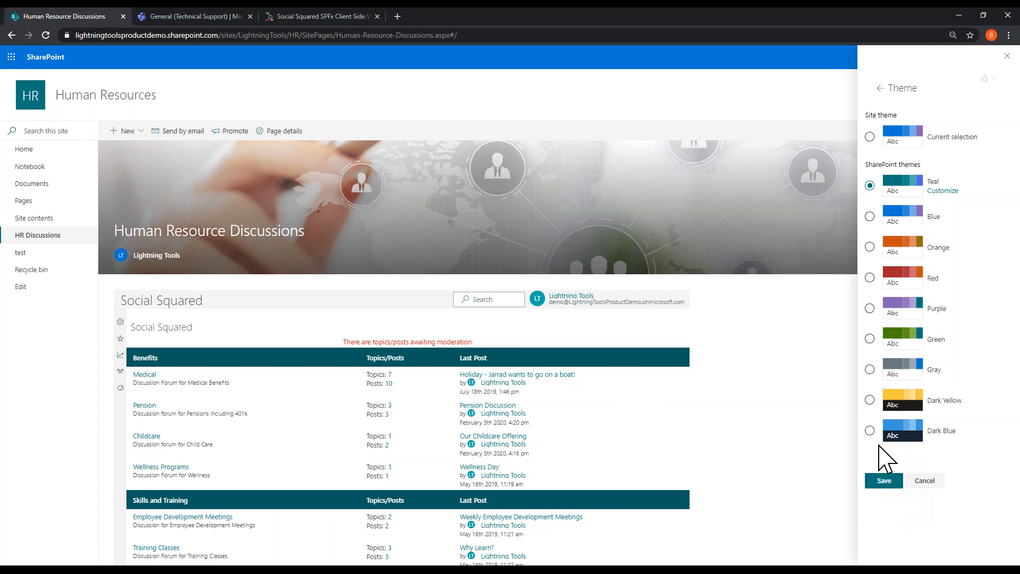
{"action": "left_click", "coordinate": [870, 369]}
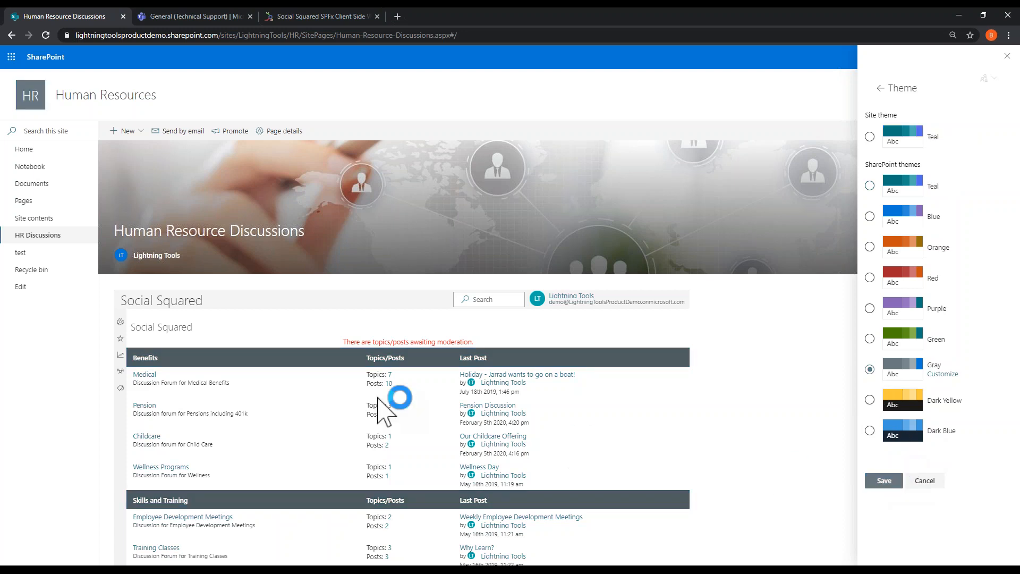
{"action": "left_click", "coordinate": [870, 338]}
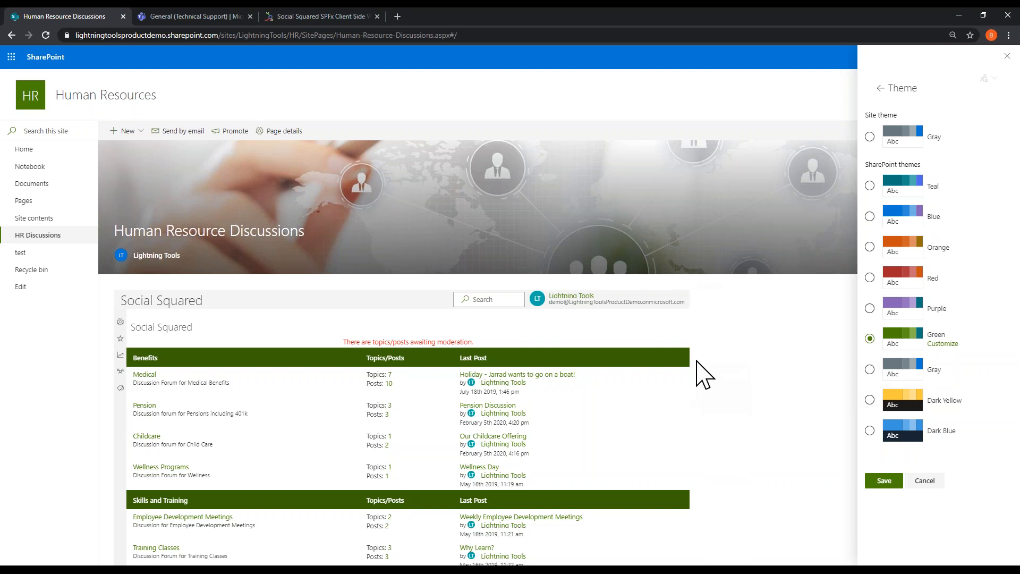
{"action": "left_click", "coordinate": [871, 185]}
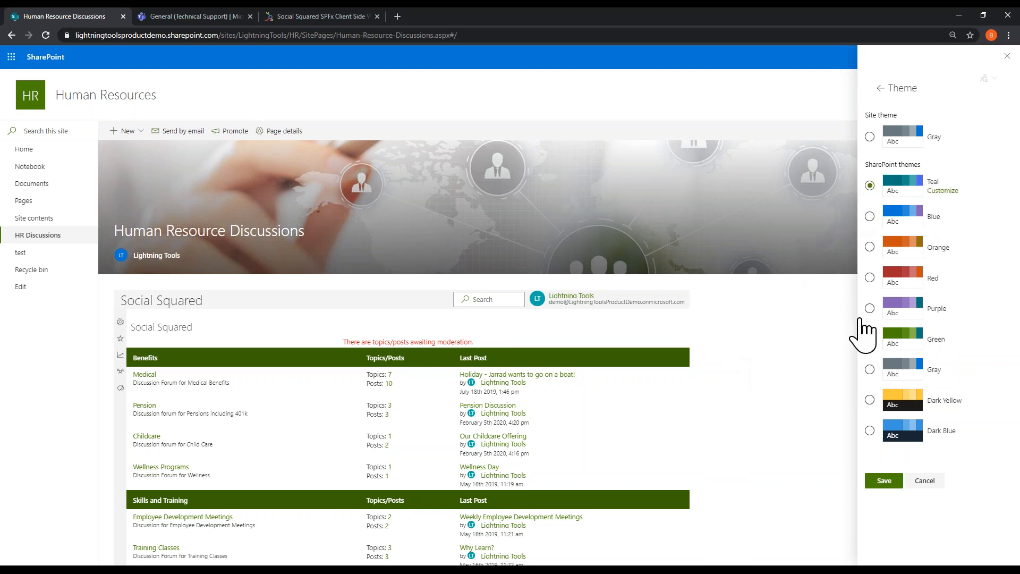
{"action": "left_click", "coordinate": [895, 481]}
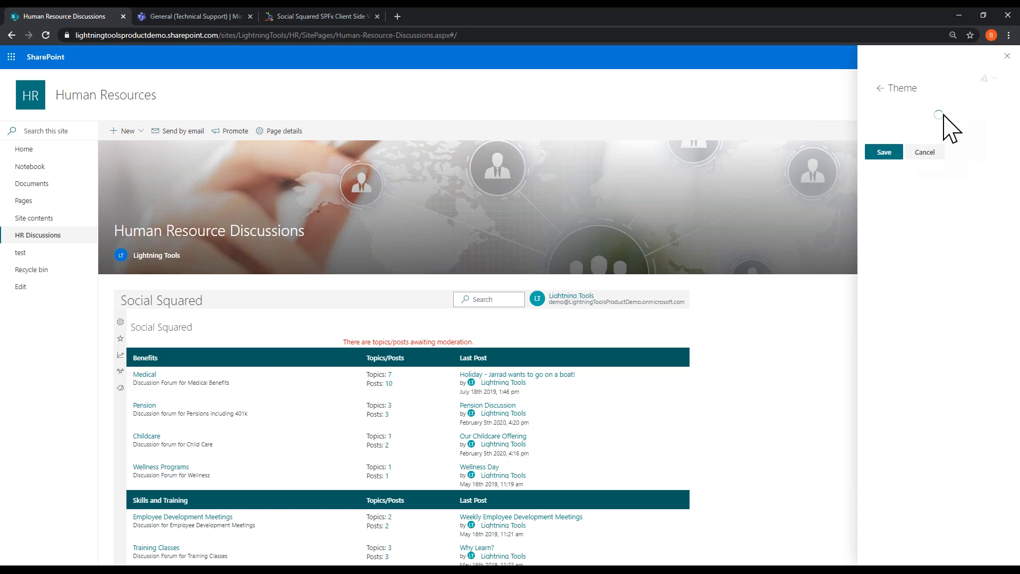
{"action": "left_click", "coordinate": [1007, 85]}
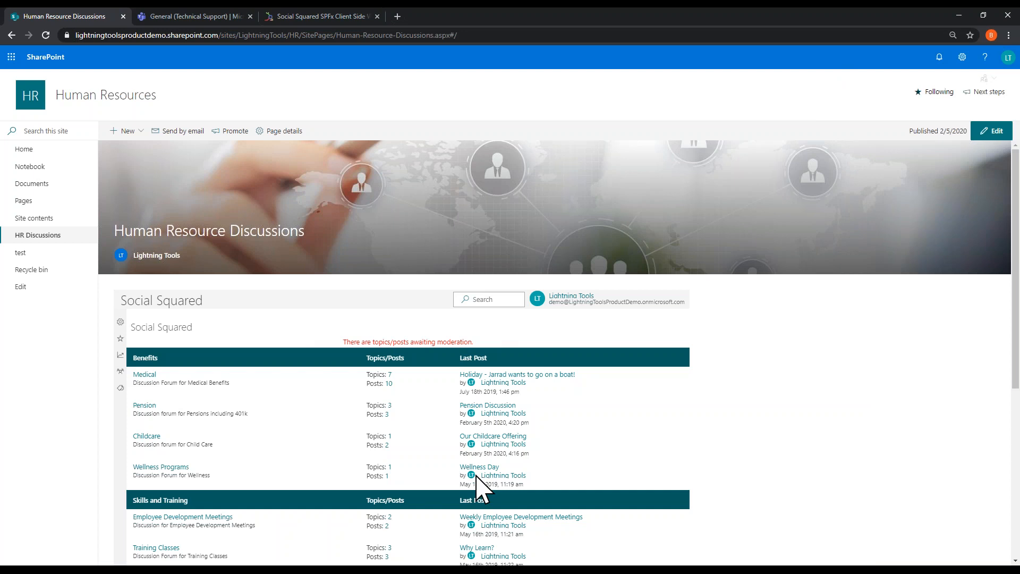
Step: Edit the Human Resource Discussions page and add a Social Squared Forums web part above the existing forum
{"action": "left_click", "coordinate": [980, 137]}
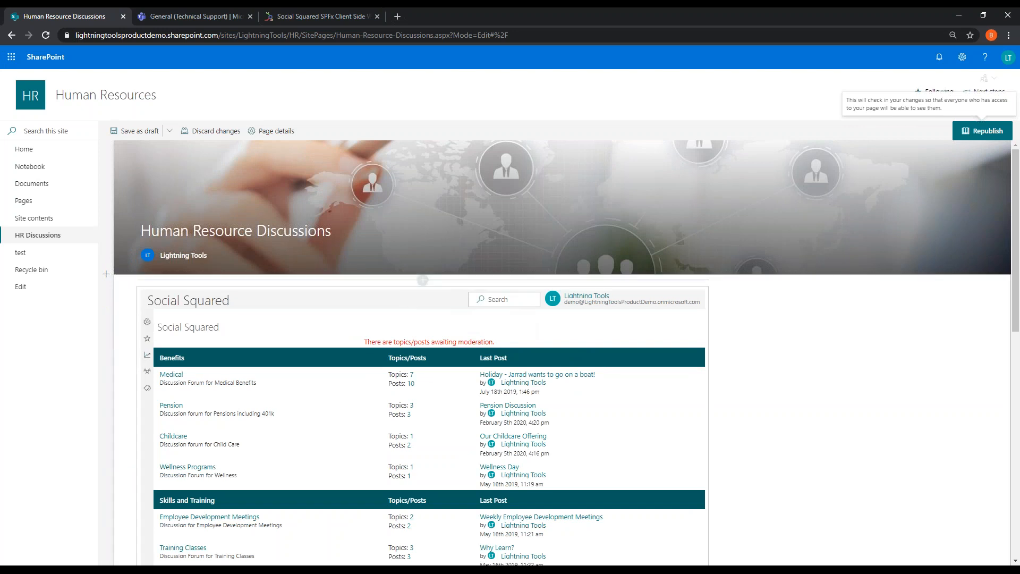
{"action": "left_click", "coordinate": [423, 280]}
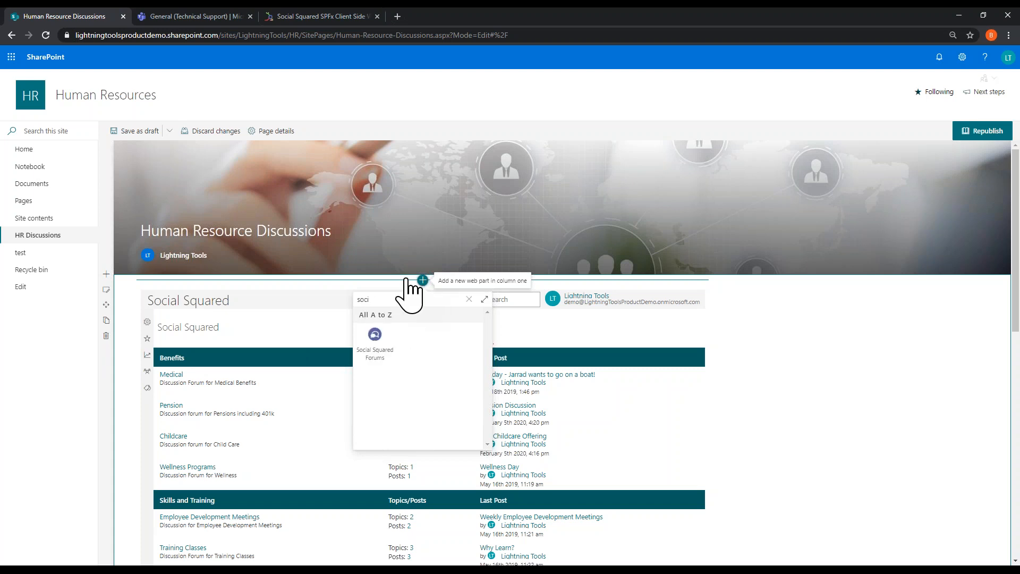
{"action": "left_click", "coordinate": [375, 345]}
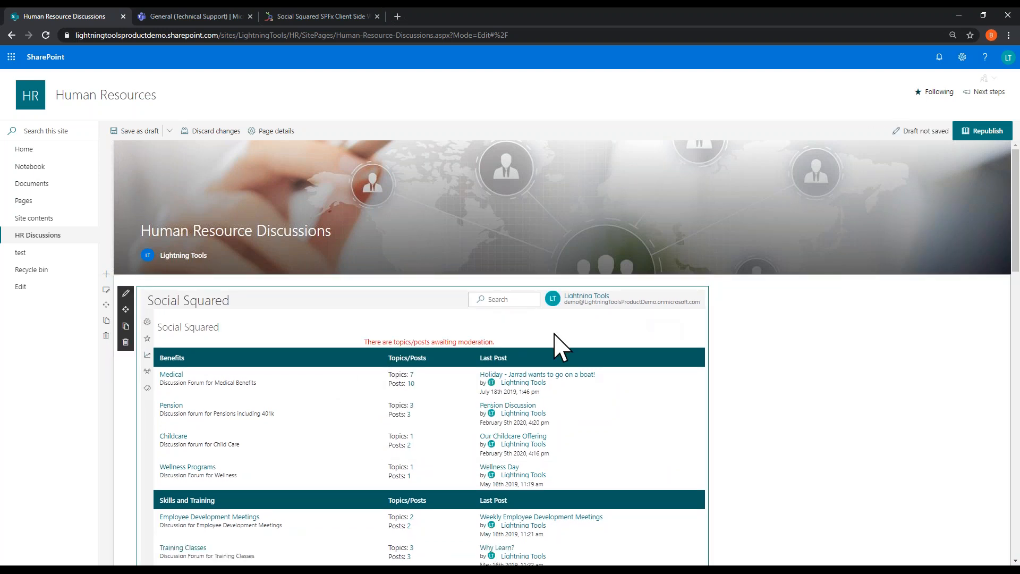
Step: Delete the extra Social Squared Forums web part and republish the Human Resource Discussions page
{"action": "left_click", "coordinate": [126, 342]}
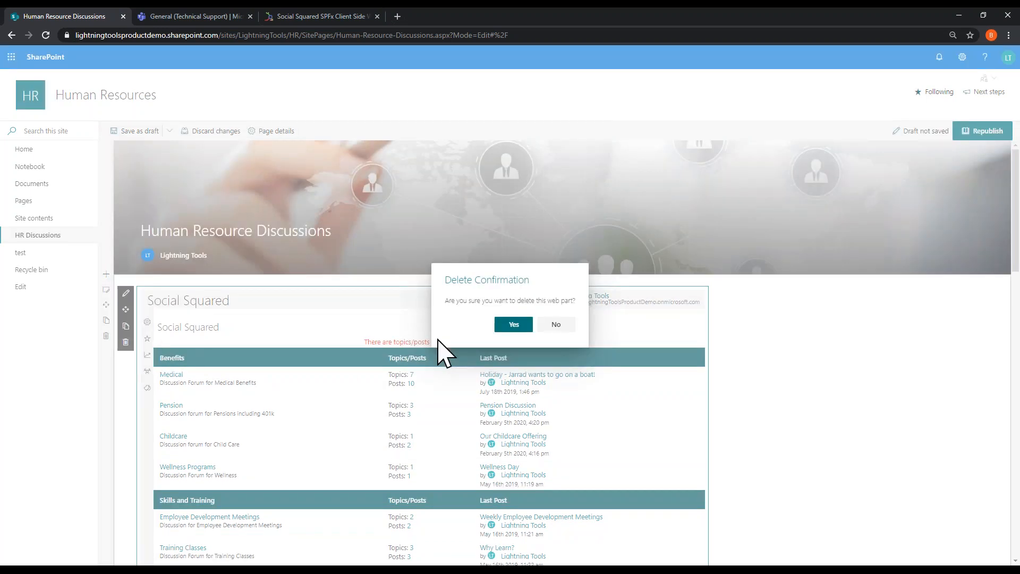
{"action": "left_click", "coordinate": [506, 323]}
{"action": "left_click", "coordinate": [858, 338]}
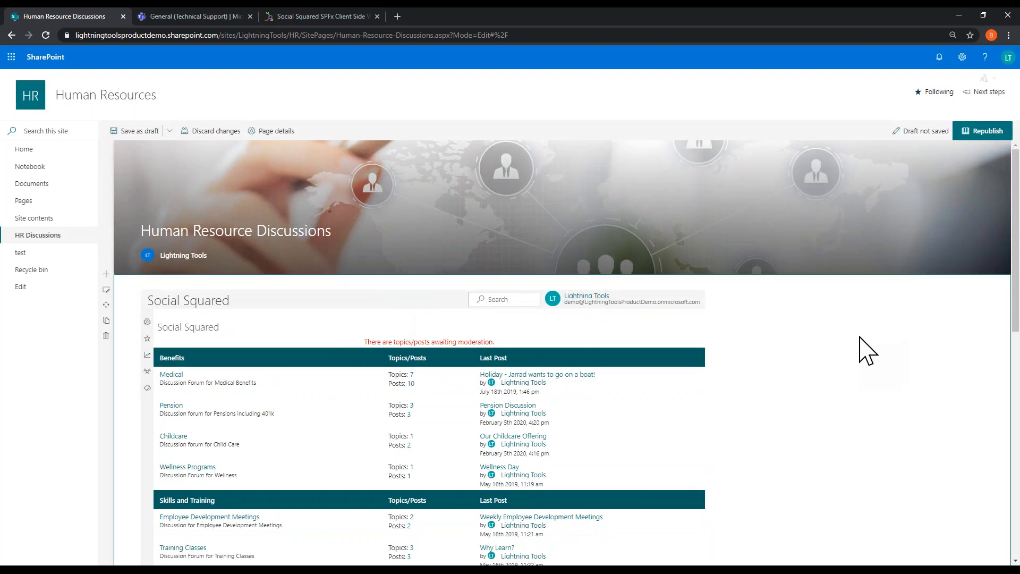
{"action": "left_click", "coordinate": [976, 132]}
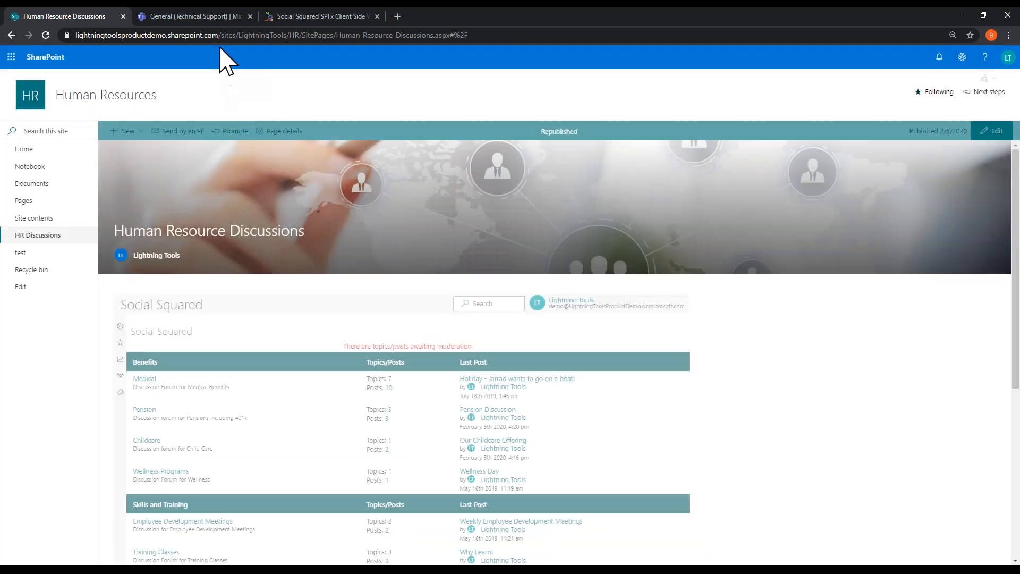
Step: Switch to Microsoft Teams and add a Social Squared tab to the Technical Support team's General channel, posting about it to the channel
{"action": "left_click", "coordinate": [211, 20]}
{"action": "scroll", "coordinate": [391, 260], "scroll_direction": "up", "scroll_amount": 7}
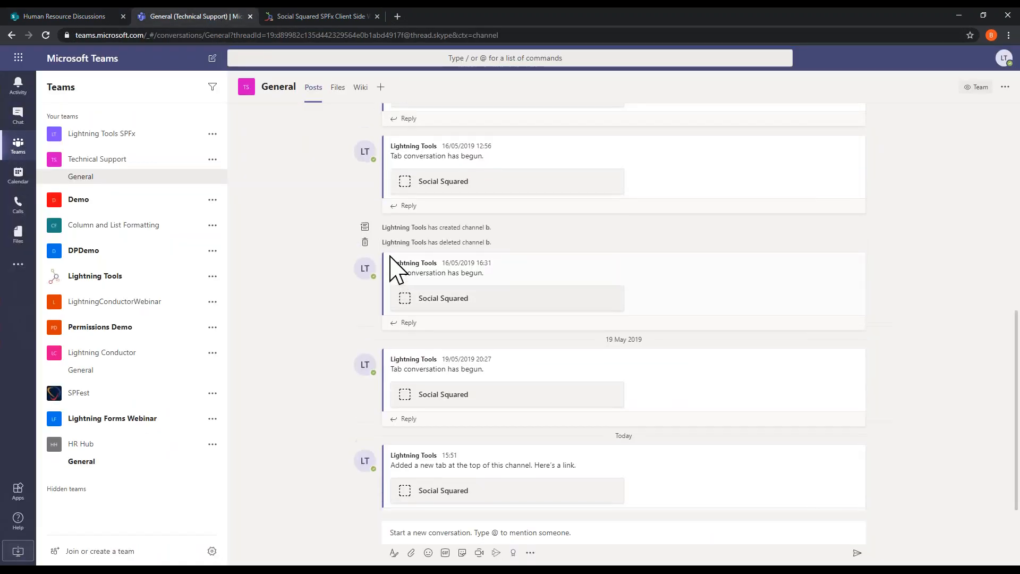
{"action": "scroll", "coordinate": [342, 278], "scroll_direction": "down", "scroll_amount": 7}
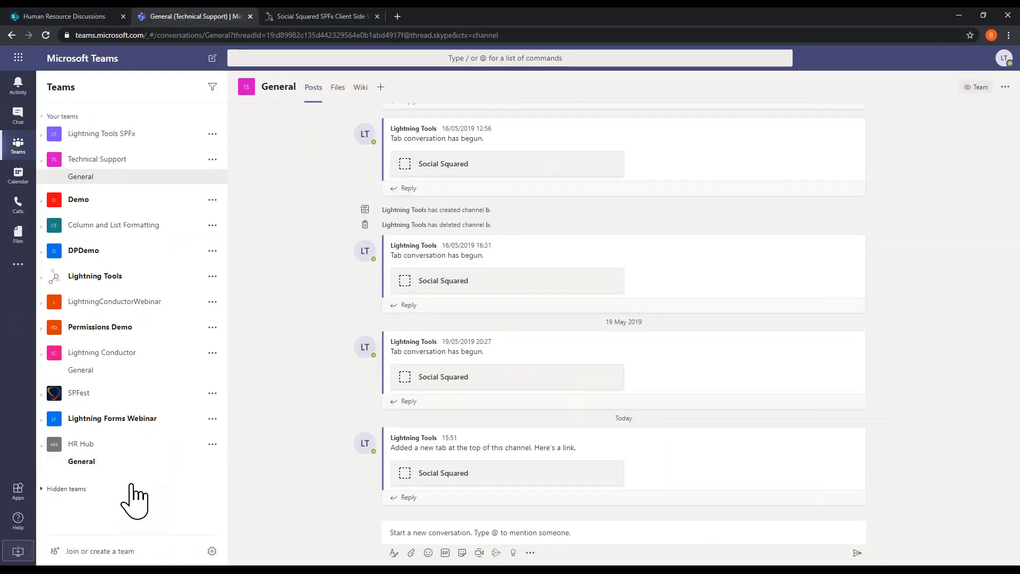
{"action": "scroll", "coordinate": [334, 127], "scroll_direction": "up", "scroll_amount": 5}
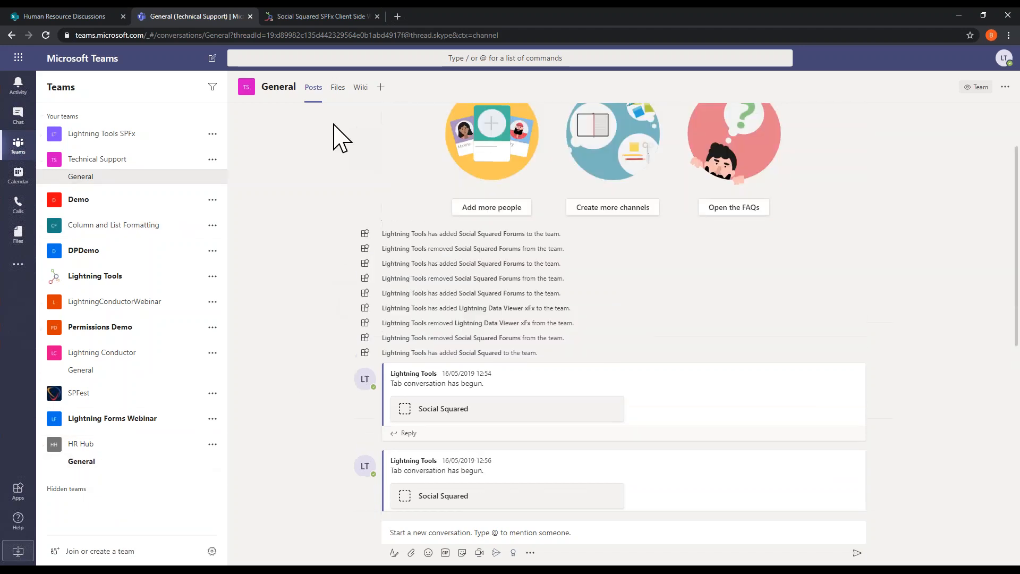
{"action": "left_click", "coordinate": [381, 88]}
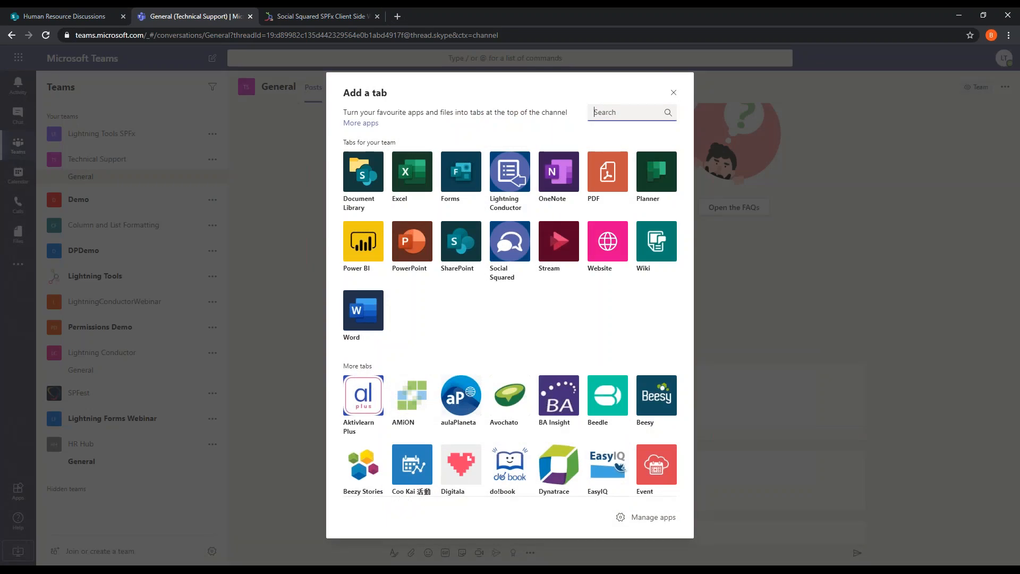
{"action": "left_click", "coordinate": [507, 243]}
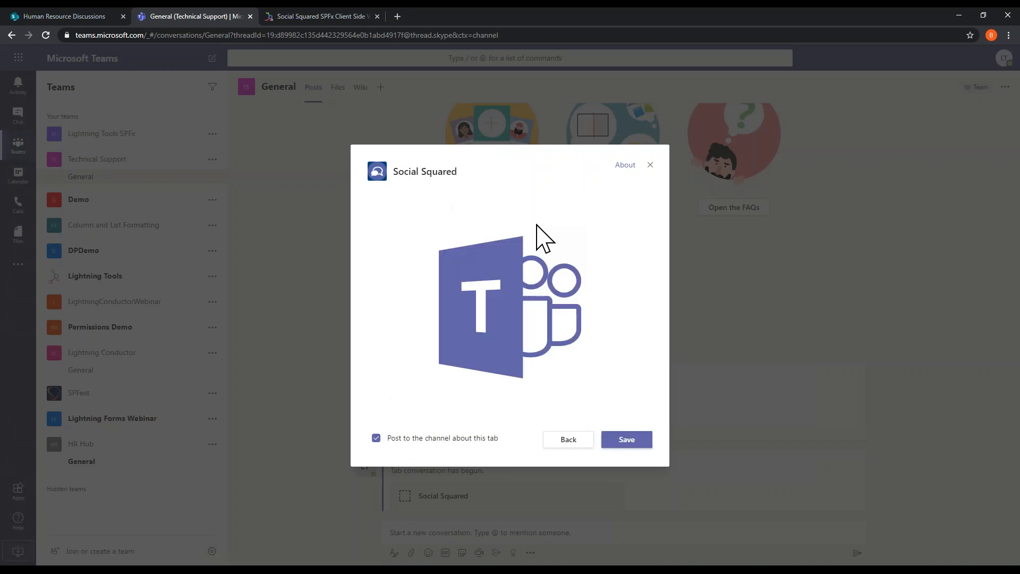
{"action": "left_click", "coordinate": [624, 447]}
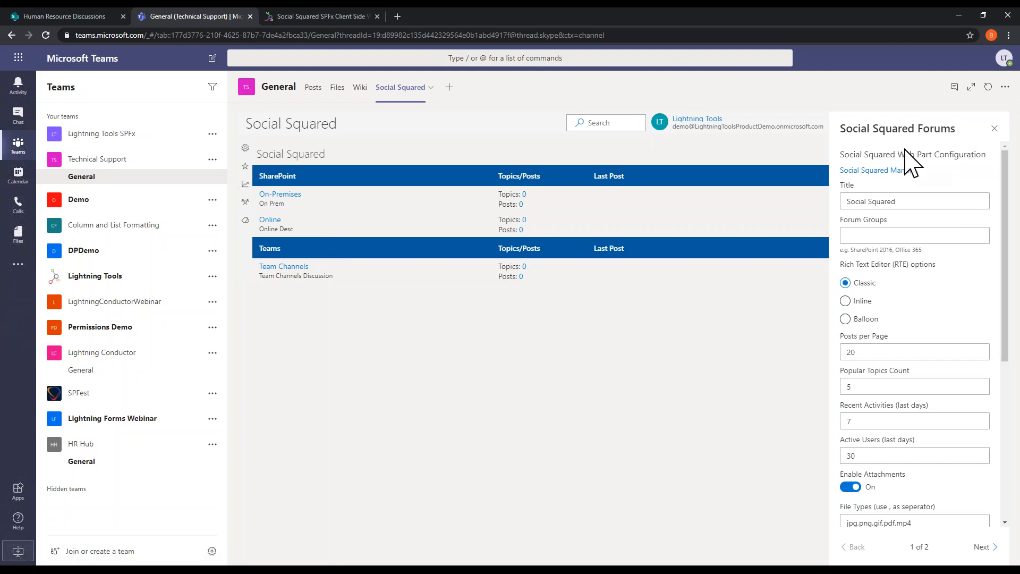
Step: Review the Social Squared web part configuration options in the channel tab and close them unchanged
{"action": "scroll", "coordinate": [922, 351], "scroll_direction": "down", "scroll_amount": 5}
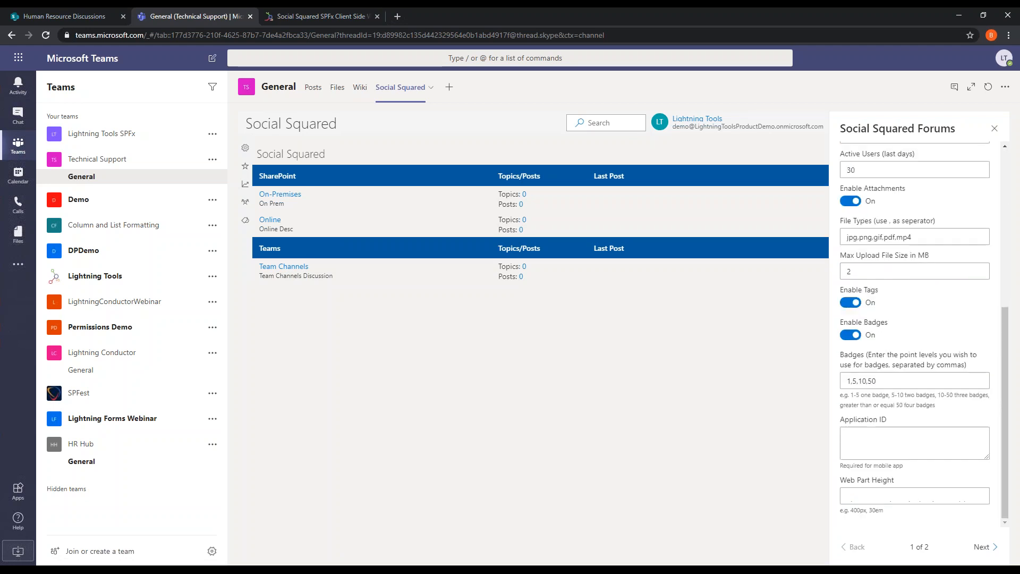
{"action": "scroll", "coordinate": [924, 345], "scroll_direction": "up", "scroll_amount": 5}
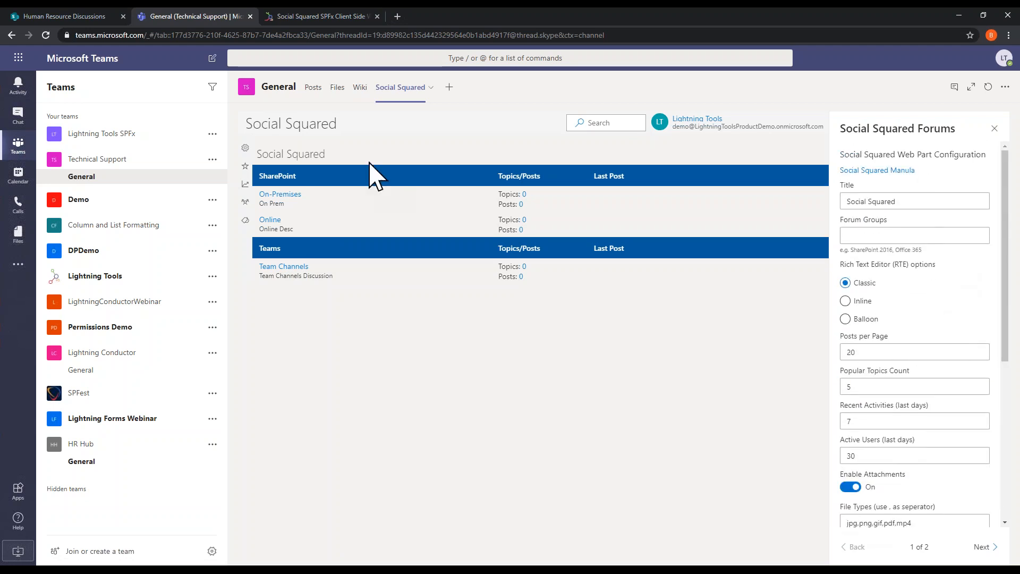
{"action": "left_click", "coordinate": [994, 129]}
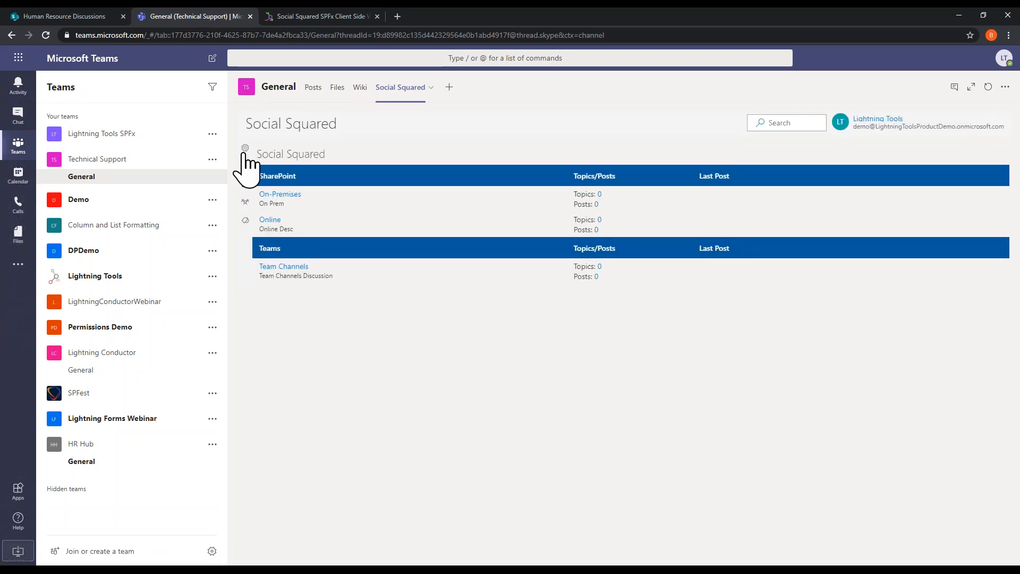
Step: Open the forum settings of the Social Squared channel tab to view its forum groups
{"action": "left_click", "coordinate": [245, 160]}
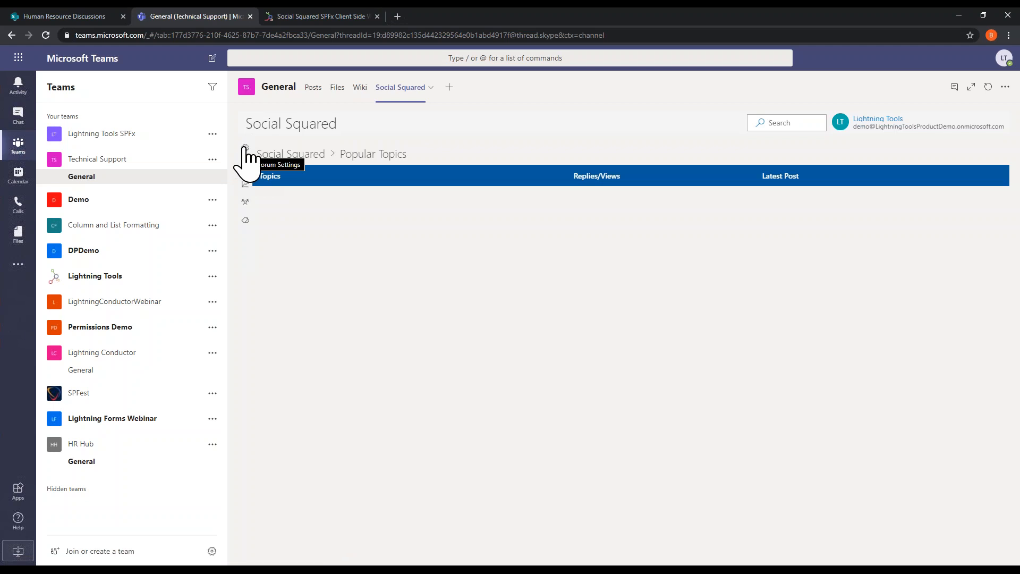
{"action": "left_click", "coordinate": [246, 149]}
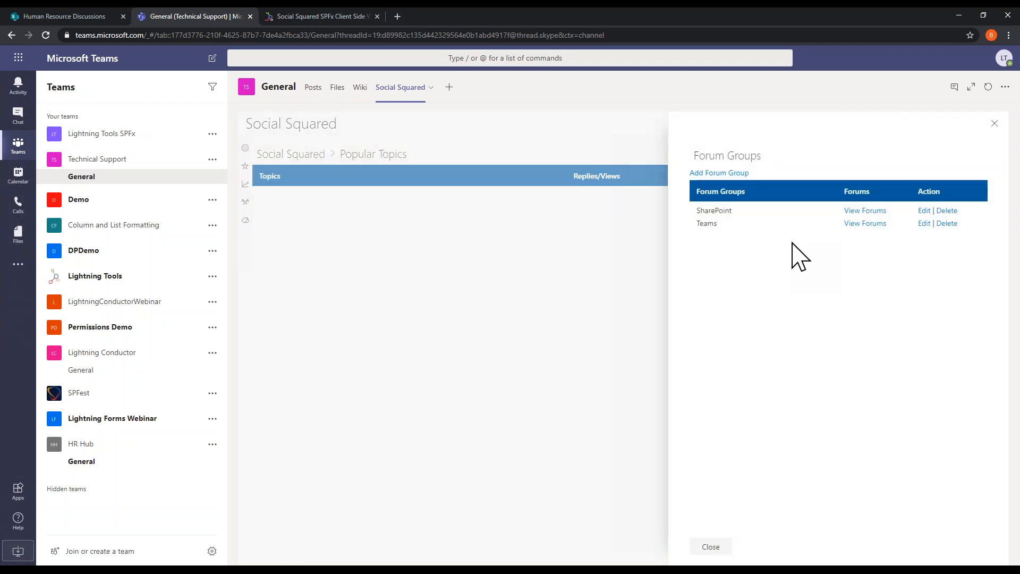
Step: Add a forum group titled Microsoft Planner to the channel's Social Squared forums
{"action": "left_click", "coordinate": [732, 173]}
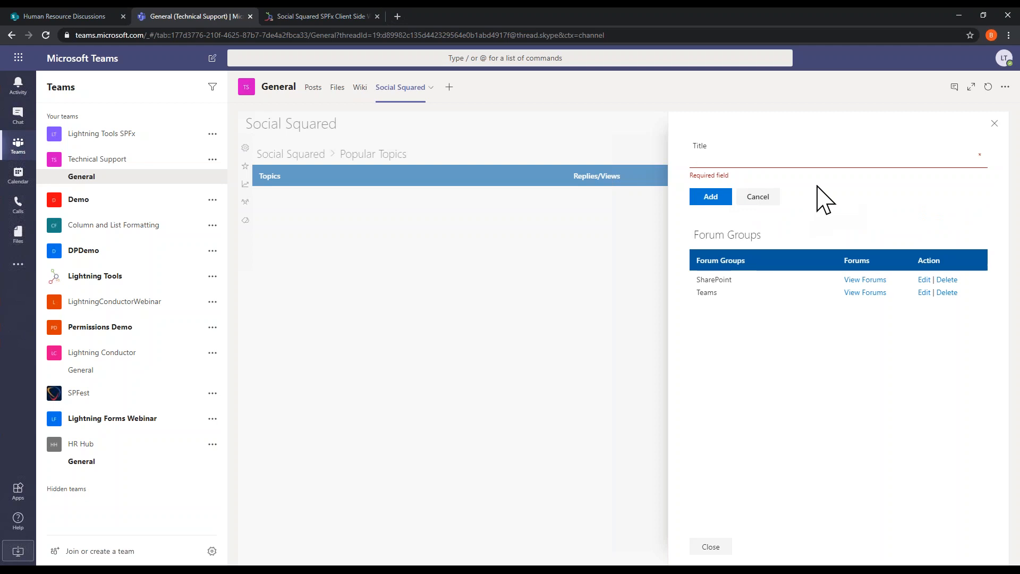
{"action": "type", "text": "Microsoft Planner"}
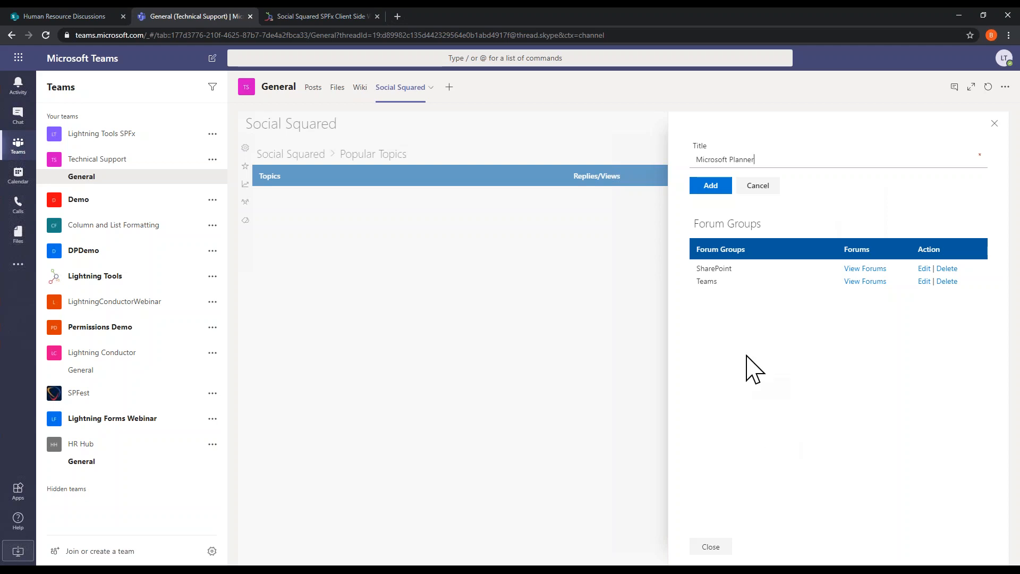
{"action": "left_click", "coordinate": [709, 190]}
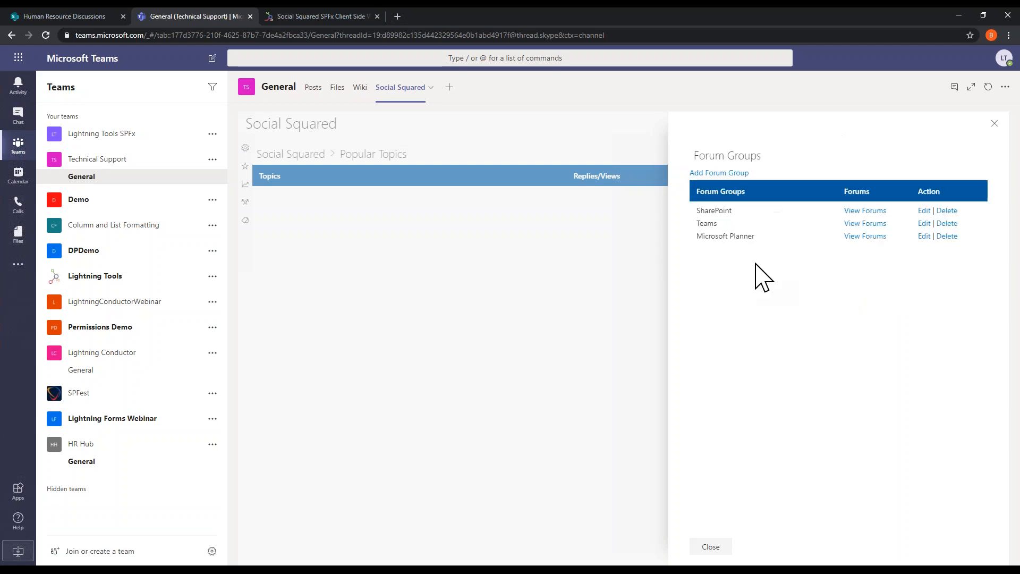
Step: Add a forum titled General with the description "Ask Questions Here" to the Microsoft Planner group
{"action": "left_click", "coordinate": [857, 236]}
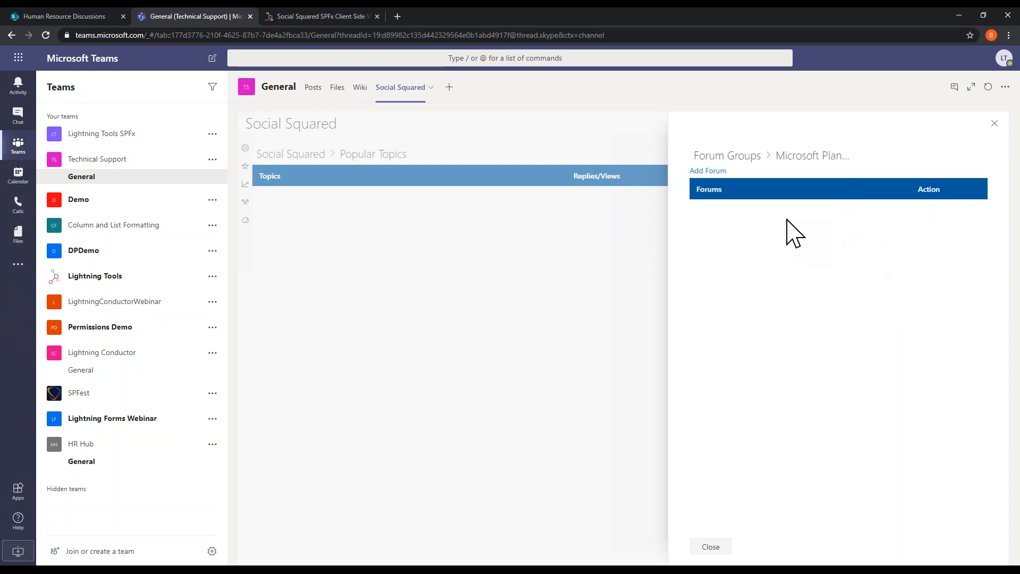
{"action": "left_click", "coordinate": [712, 171]}
{"action": "type", "text": "General"}
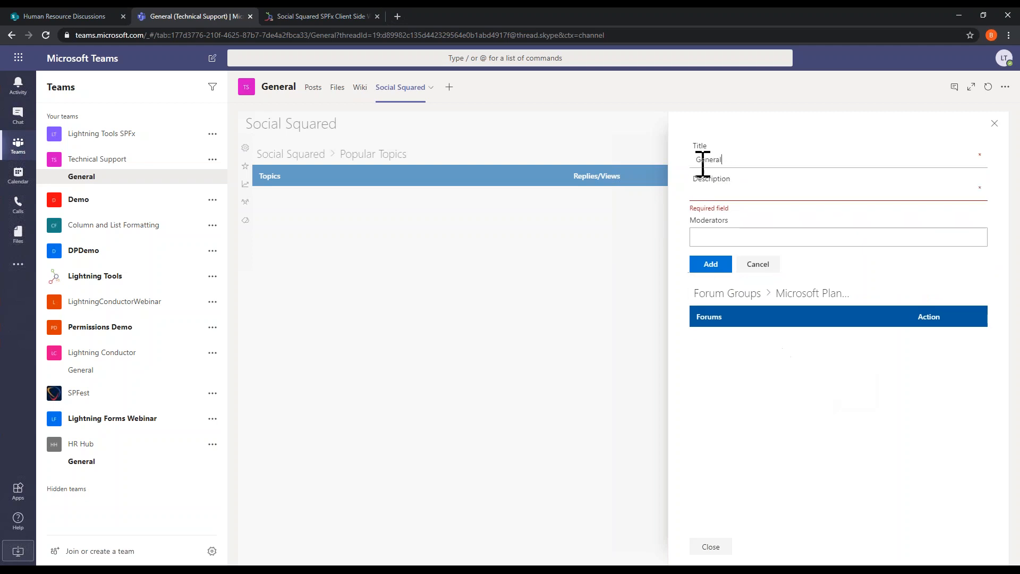
{"action": "left_click", "coordinate": [889, 189]}
{"action": "type", "text": "Ask Questions Here"}
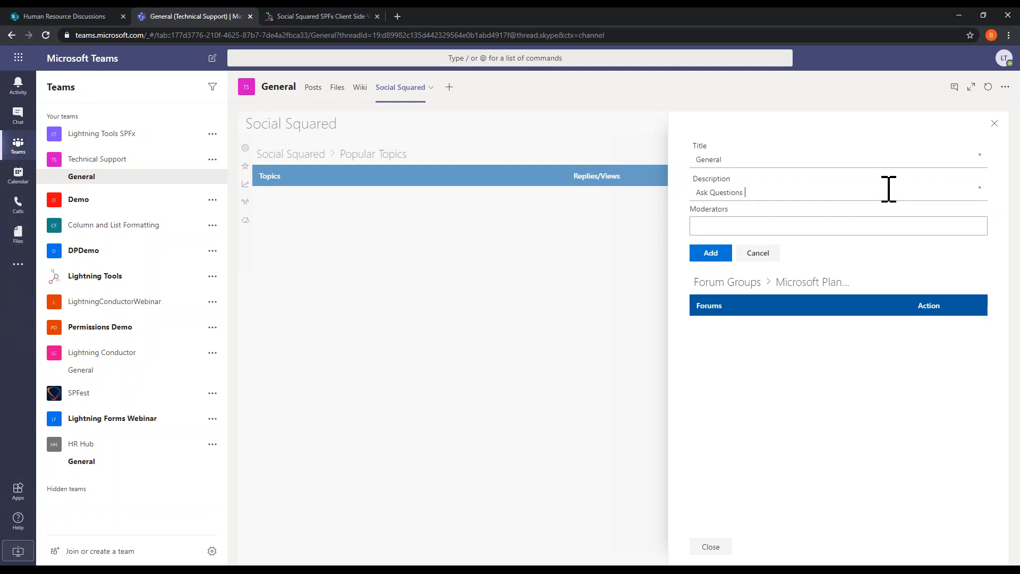
{"action": "left_click", "coordinate": [711, 254]}
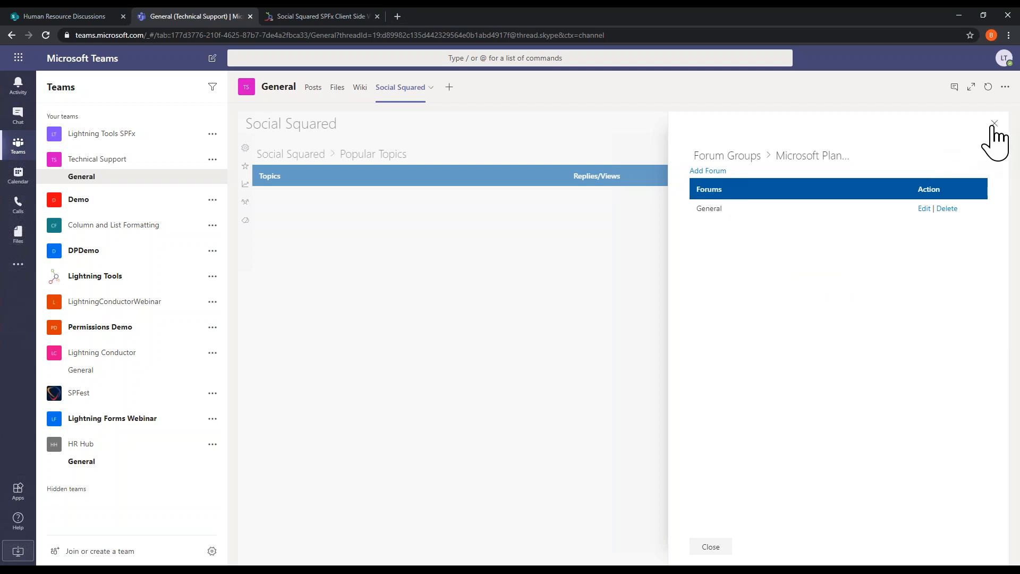
Step: View the General forum's editable properties, close the forum settings without updating, and show the Social Squared forum overview
{"action": "left_click", "coordinate": [924, 209]}
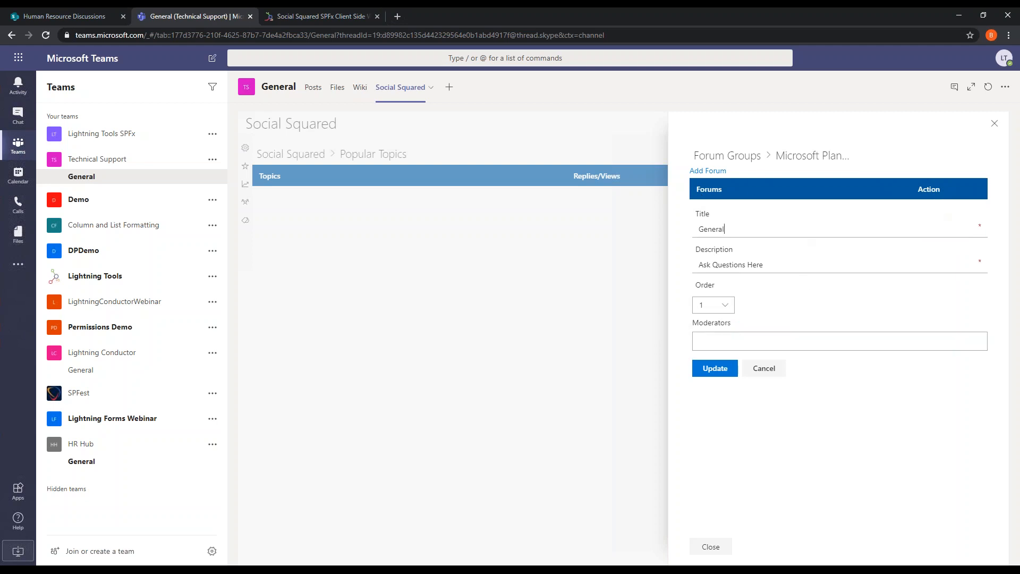
{"action": "left_click", "coordinate": [993, 124]}
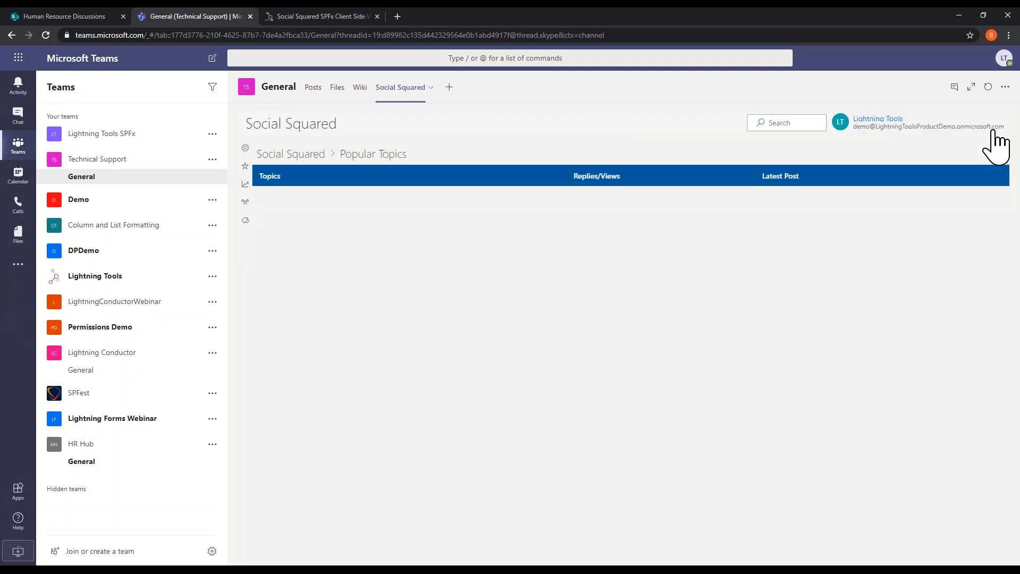
{"action": "left_click", "coordinate": [316, 155]}
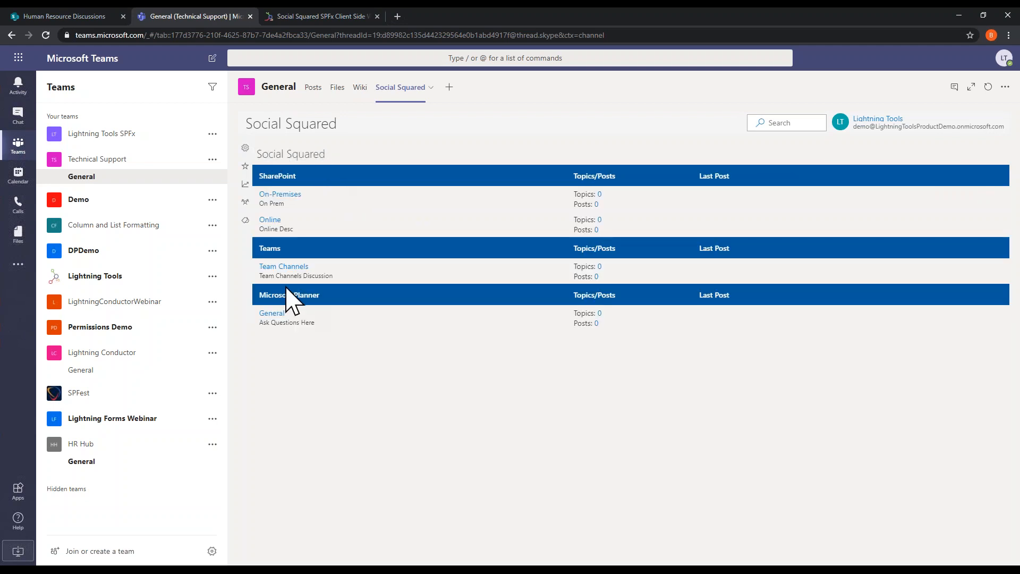
Step: View the new topic form in Microsoft Planner's General forum and return to the forum overview without adding a topic
{"action": "left_click", "coordinate": [271, 314]}
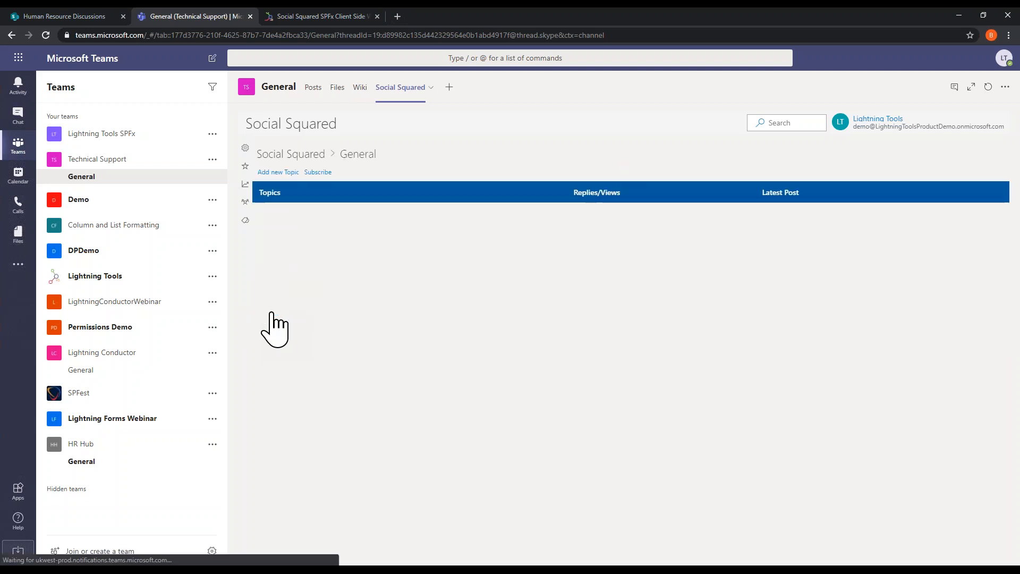
{"action": "left_click", "coordinate": [270, 172]}
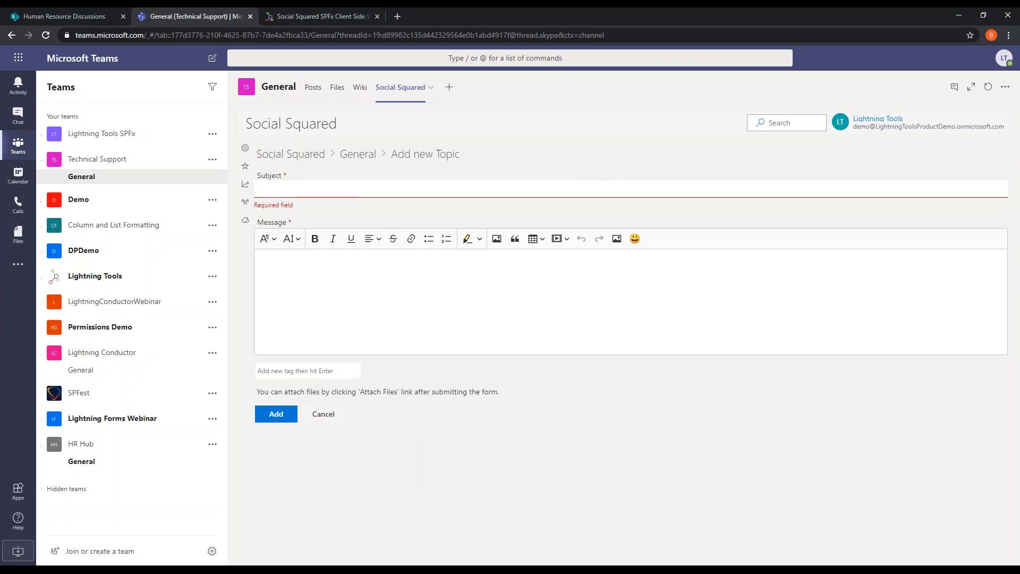
{"action": "left_click", "coordinate": [304, 155]}
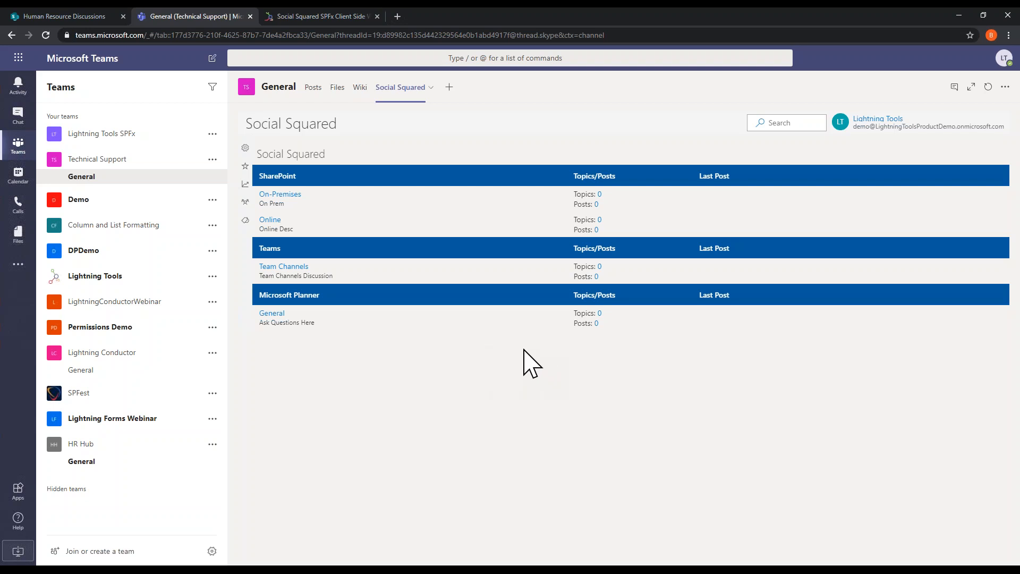
{"action": "left_click", "coordinate": [23, 268]}
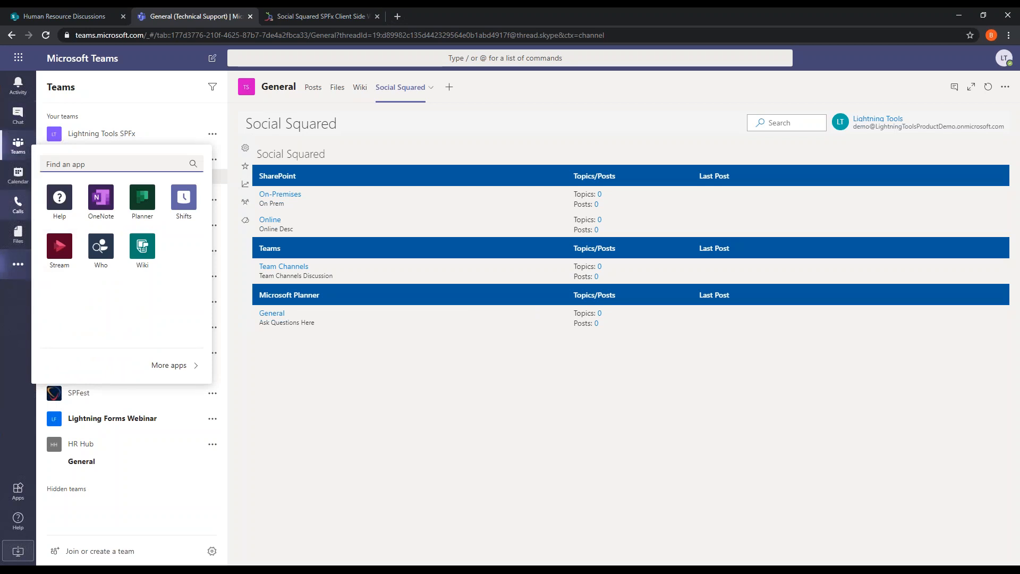
{"action": "left_click", "coordinate": [718, 471]}
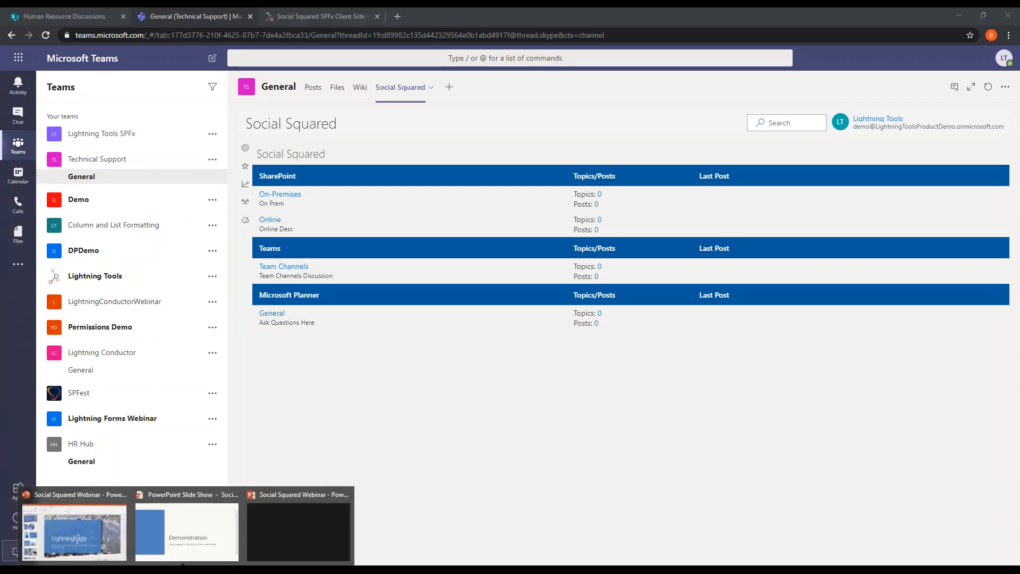
Step: Switch to the PowerPoint slide show and advance through the Mobile App slide to the Start Using Social Squared slide
{"action": "left_click", "coordinate": [193, 548]}
{"action": "left_click", "coordinate": [397, 419]}
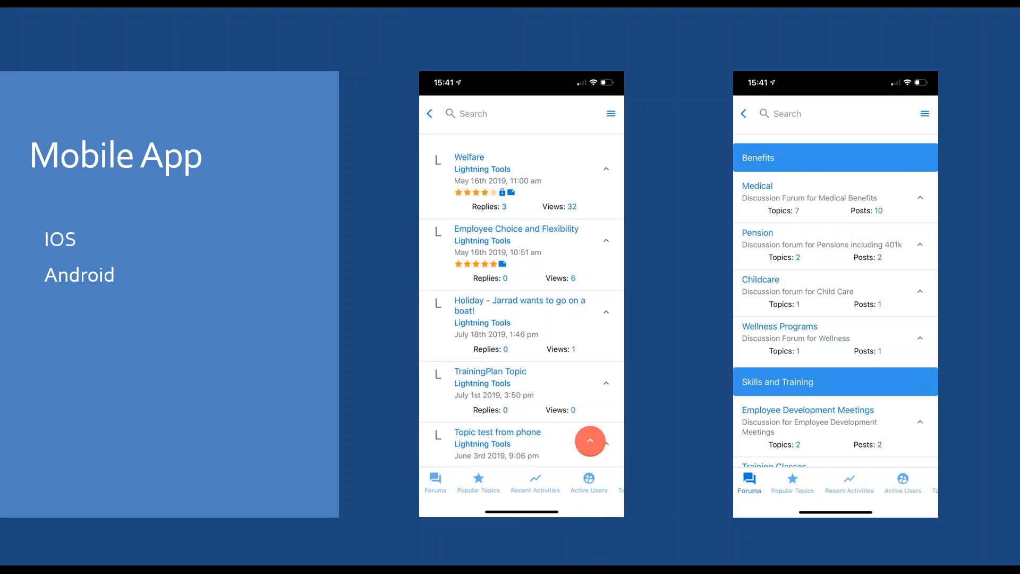
{"action": "left_click", "coordinate": [287, 266]}
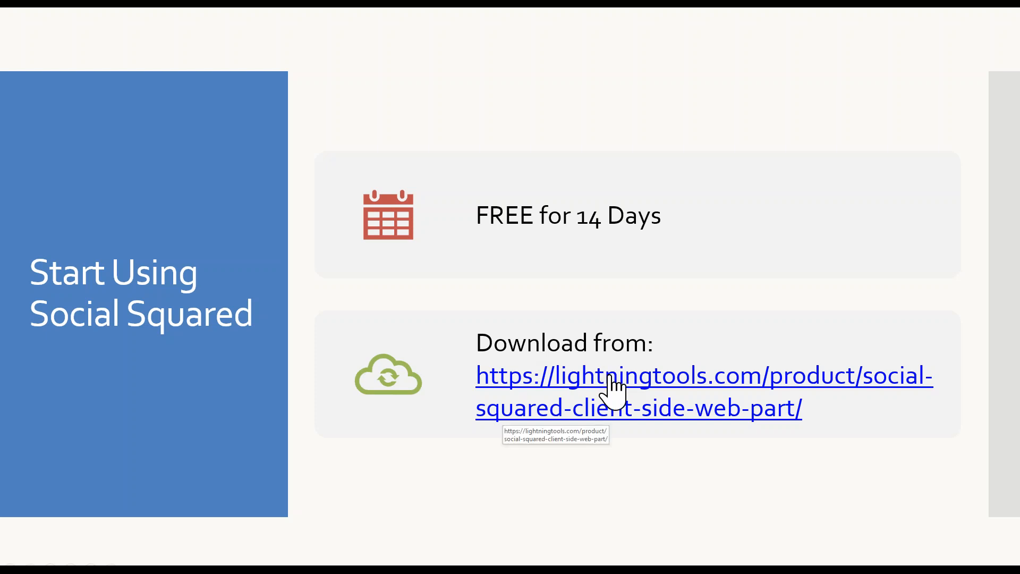
Step: Open the Social Squared product page from the slide's download link, look over its trial download option, and return to the slide show
{"action": "left_click", "coordinate": [617, 376]}
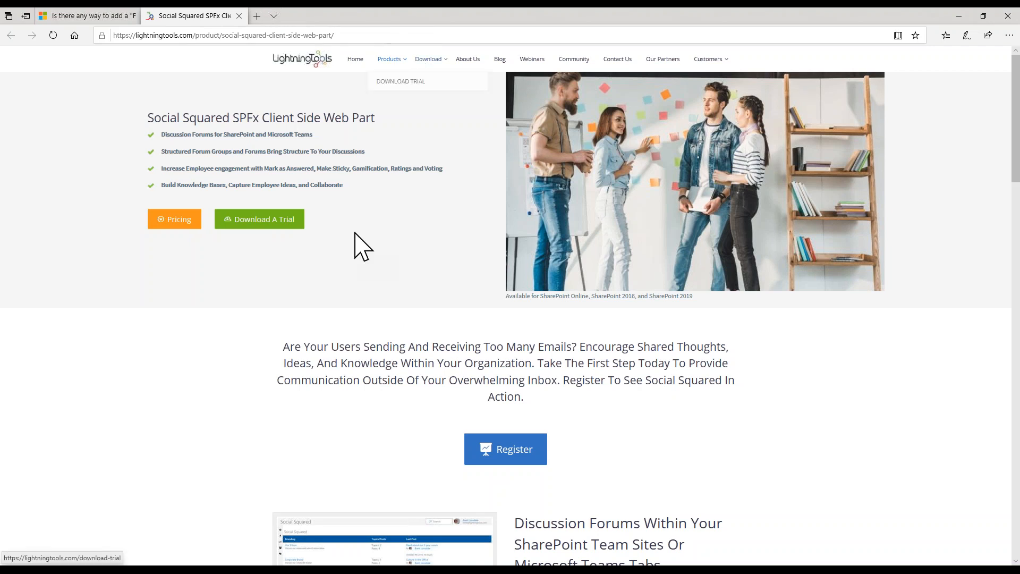
{"action": "mouse_move", "coordinate": [390, 67]}
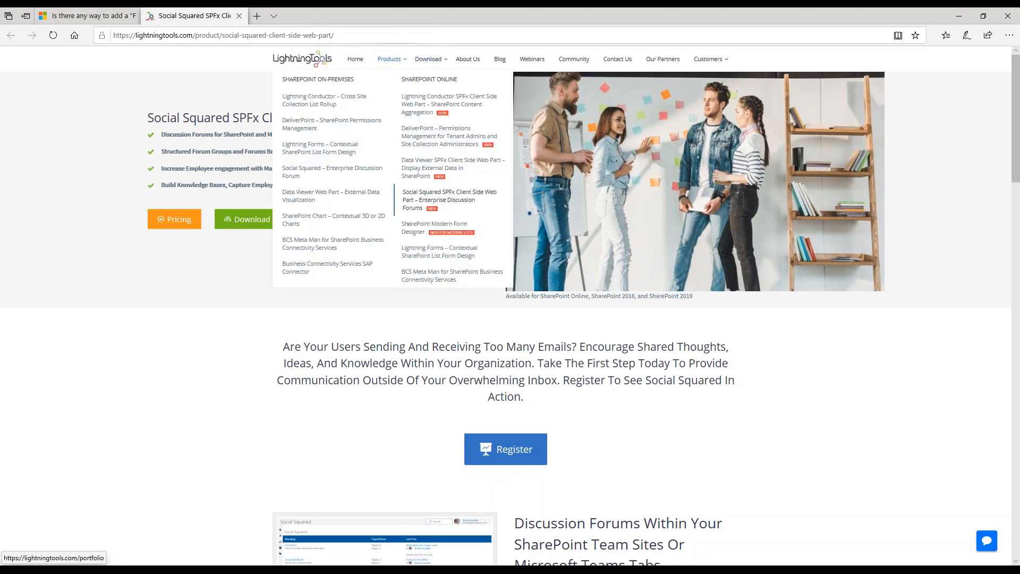
{"action": "left_click", "coordinate": [442, 202]}
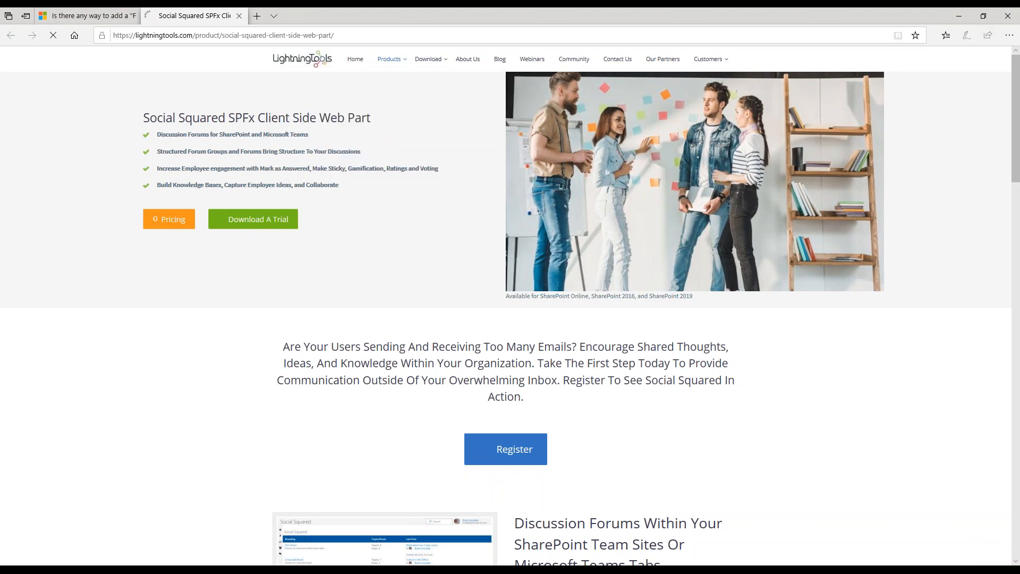
{"action": "scroll", "coordinate": [467, 246], "scroll_direction": "down", "scroll_amount": 5}
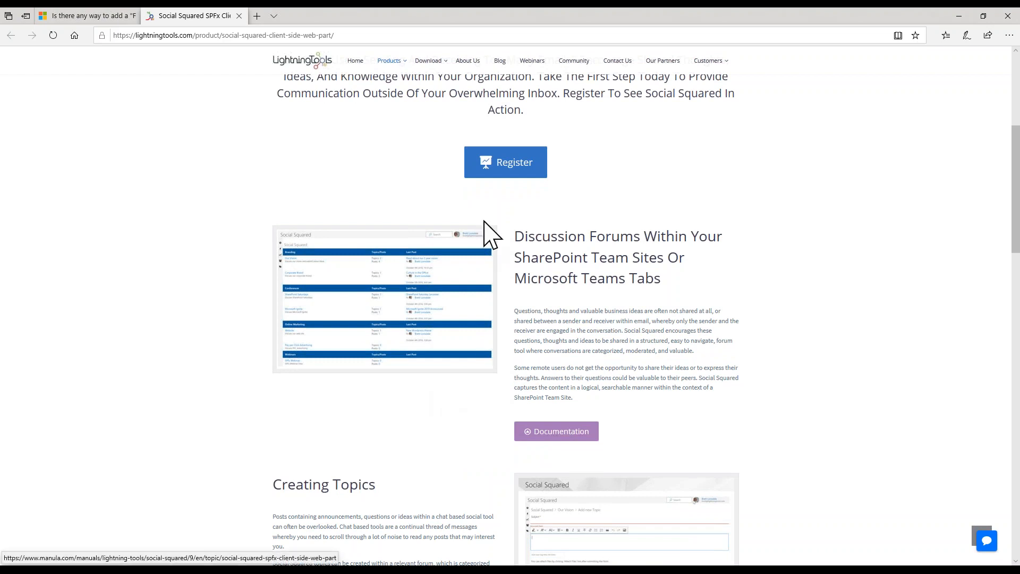
{"action": "scroll", "coordinate": [517, 209], "scroll_direction": "up", "scroll_amount": 5}
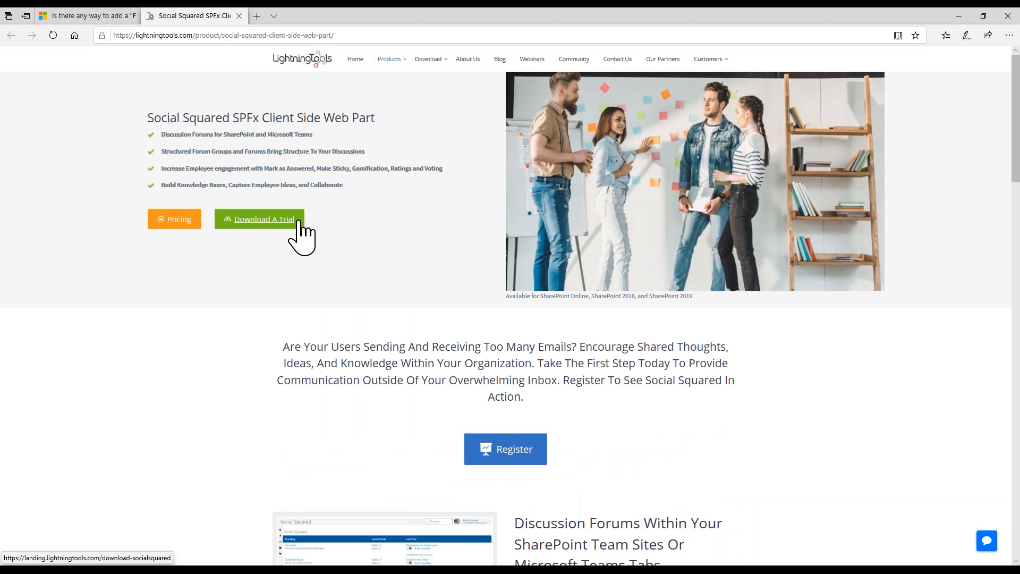
{"action": "left_click_drag", "start_coordinate": [487, 396], "coordinate": [966, 402]}
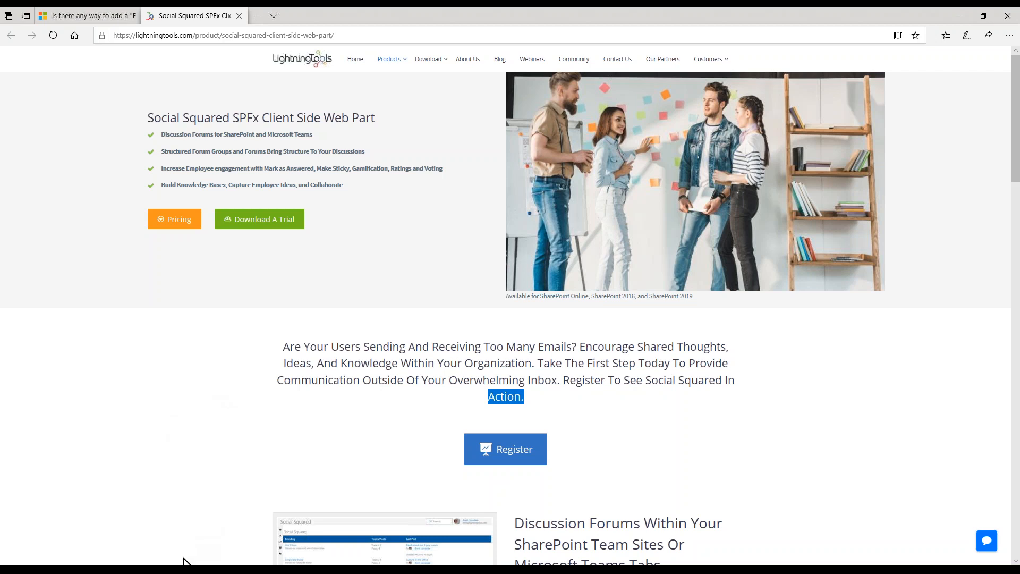
{"action": "mouse_move", "coordinate": [187, 561]}
{"action": "left_click", "coordinate": [206, 524]}
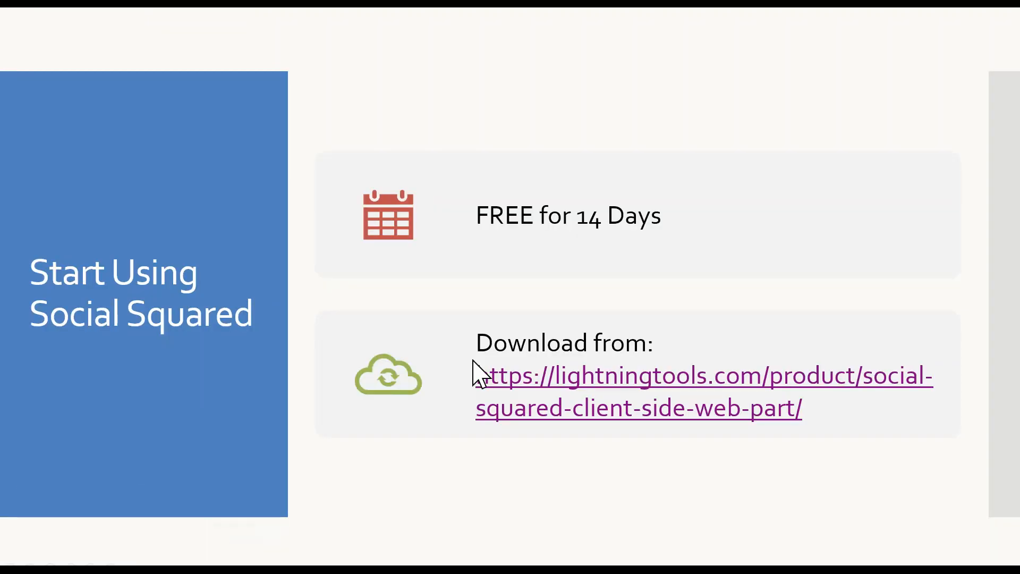